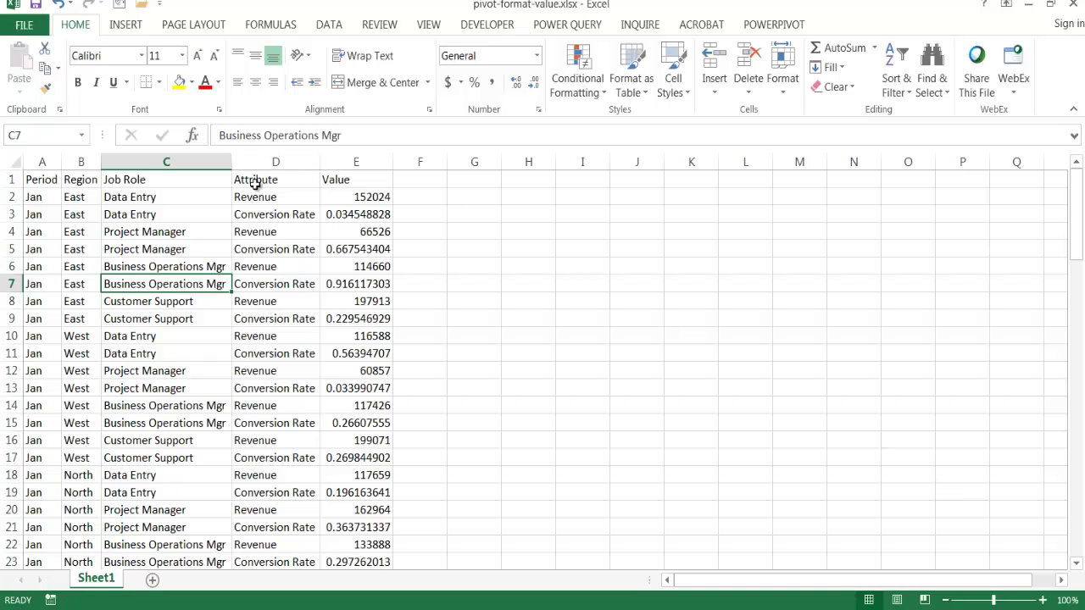
Step: With a cell of the Period/Region/Job Role/Attribute/Value data selected, bring up the Insert ribbon
key("alt+n")
left_click(173, 302)
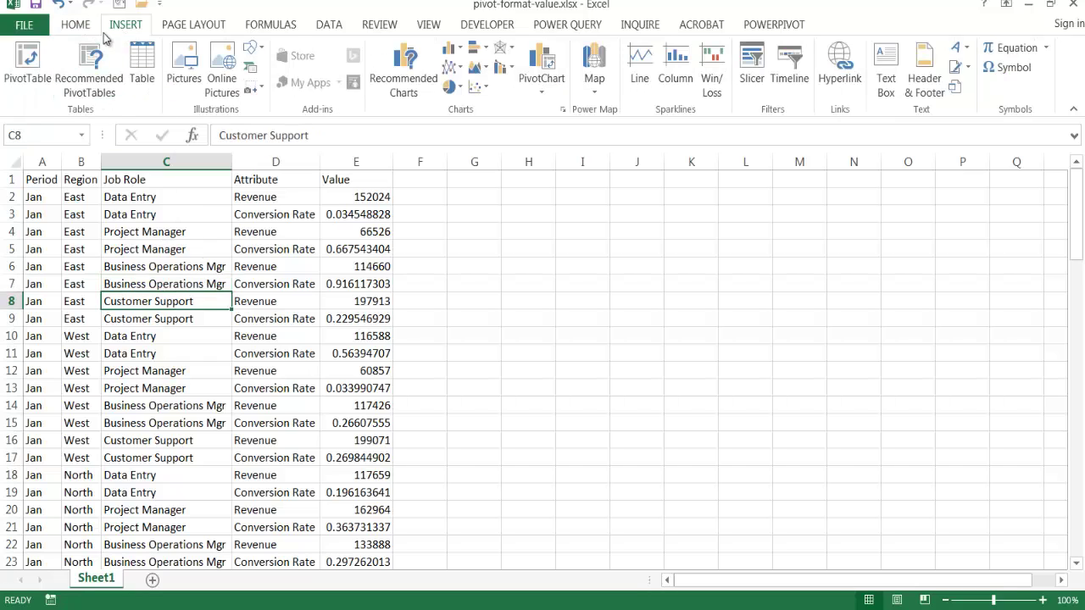
Step: Insert a PivotTable on a new worksheet with Job Role as the row field
left_click(27, 61)
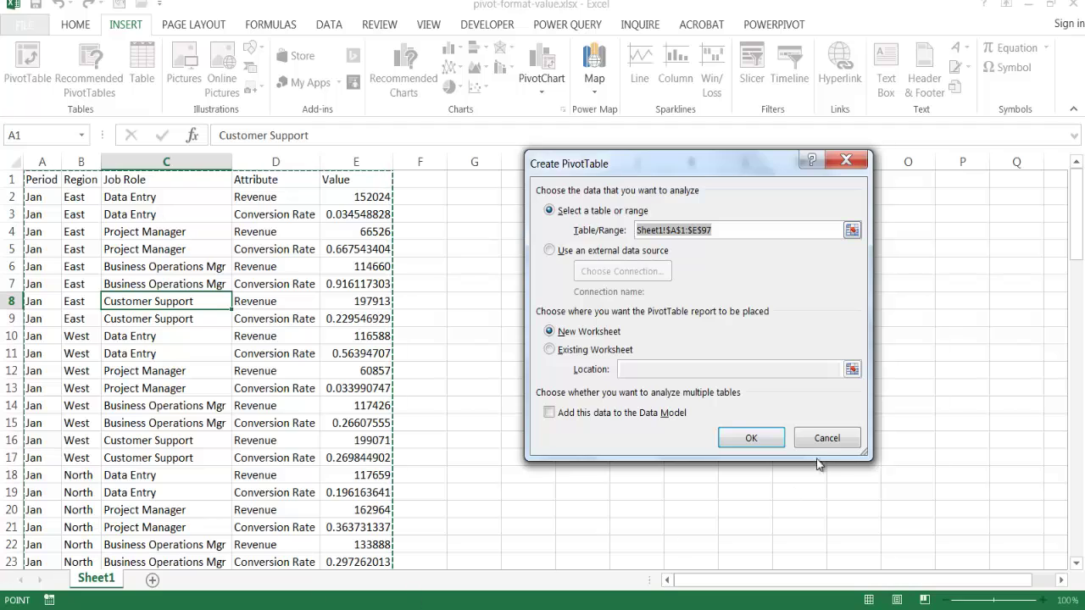
left_click(752, 439)
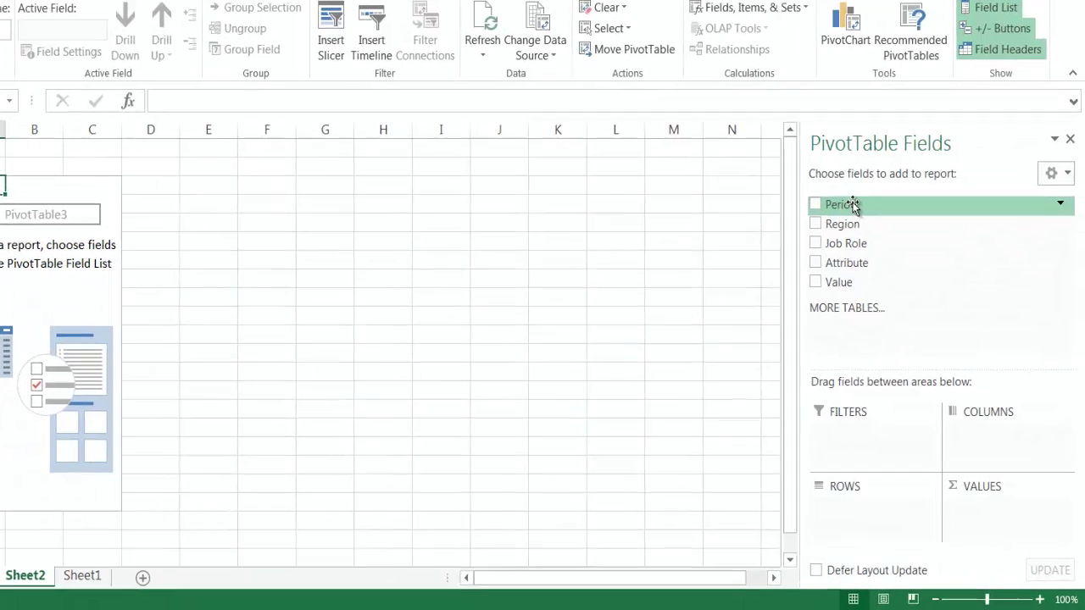
left_click_drag(828, 245, 874, 521)
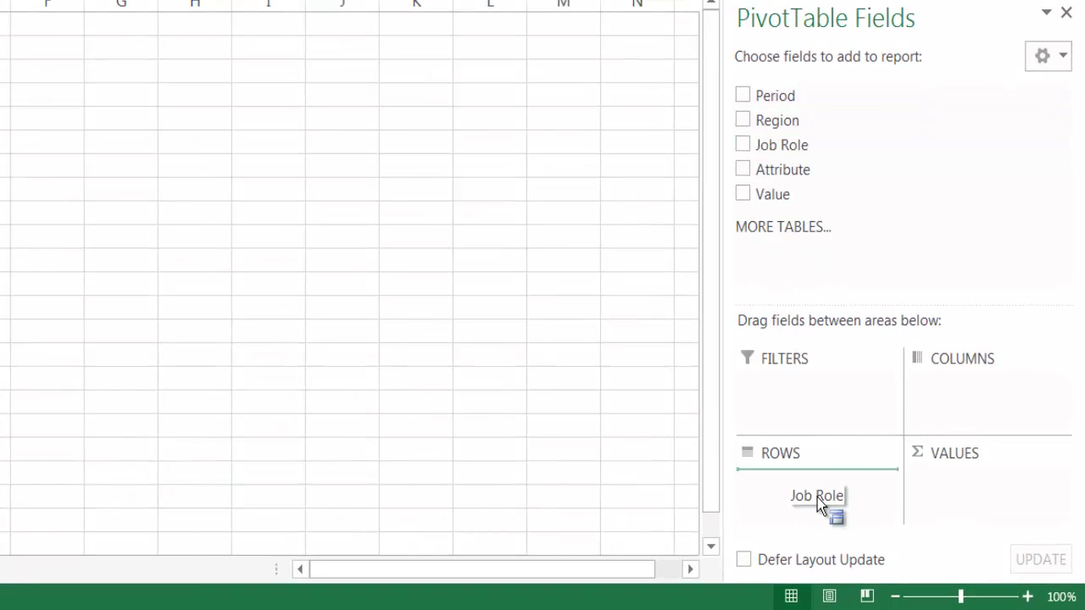
left_click_drag(817, 497, 817, 497)
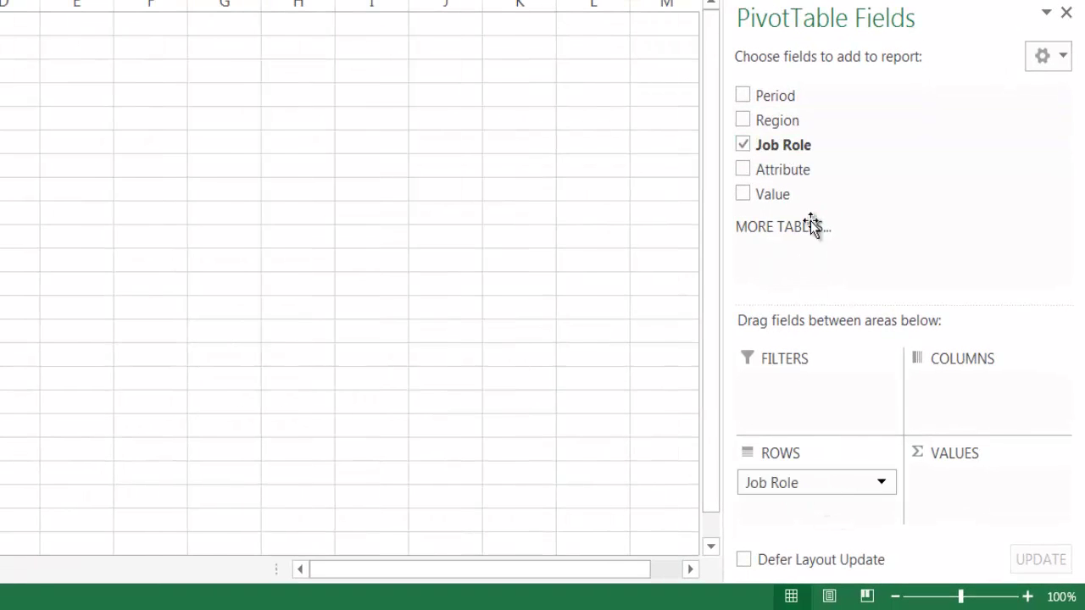
Step: Put Attribute in the columns, sum Value in the values, and add Period as a report filter
left_click_drag(779, 176, 983, 392)
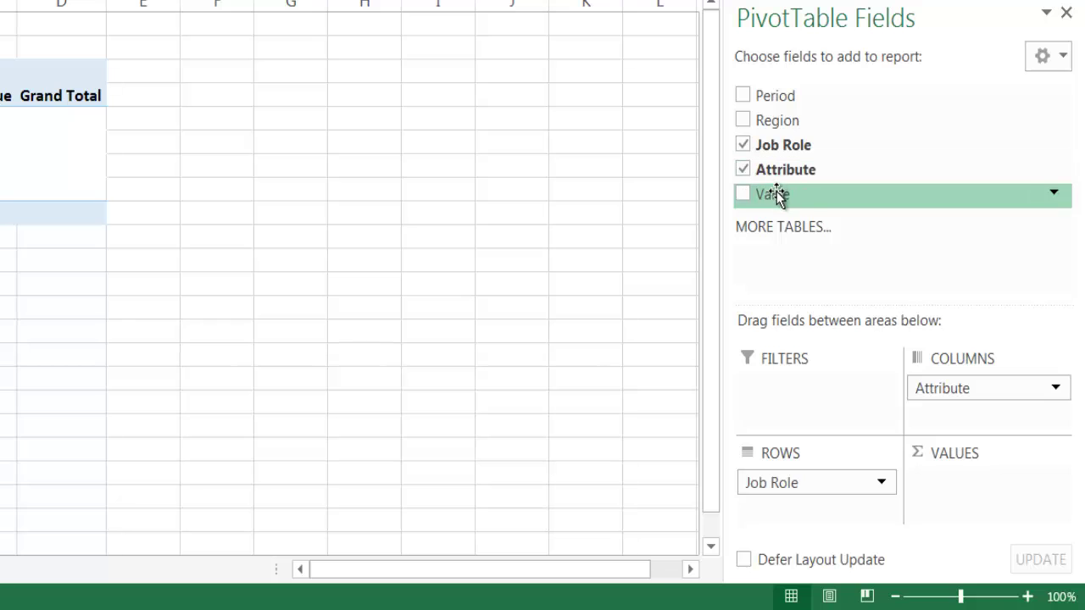
left_click_drag(777, 196, 973, 475)
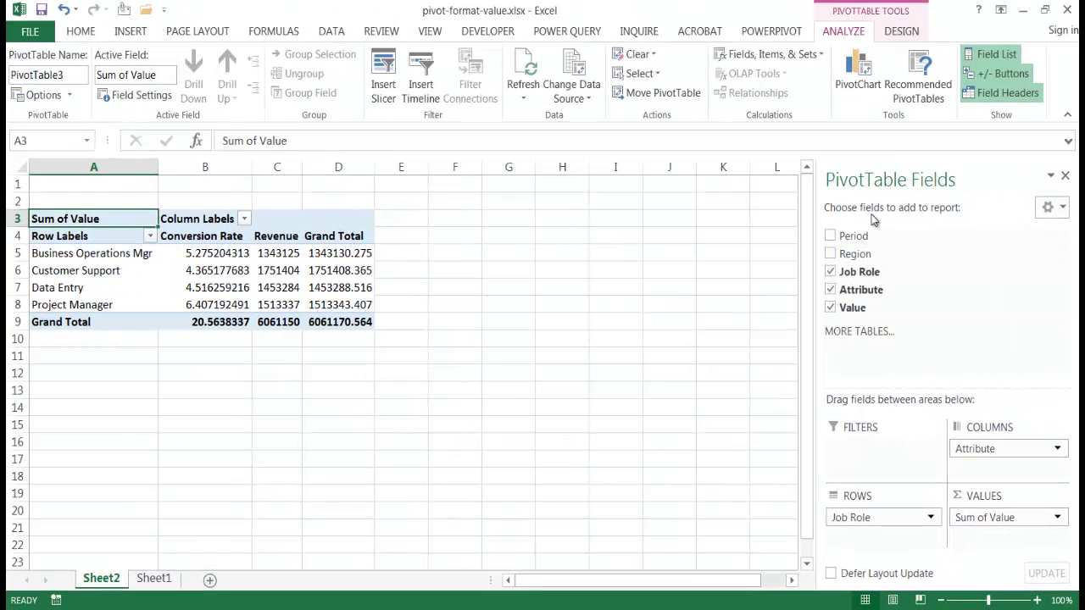
left_click_drag(853, 236, 876, 470)
left_click_drag(854, 253, 872, 511)
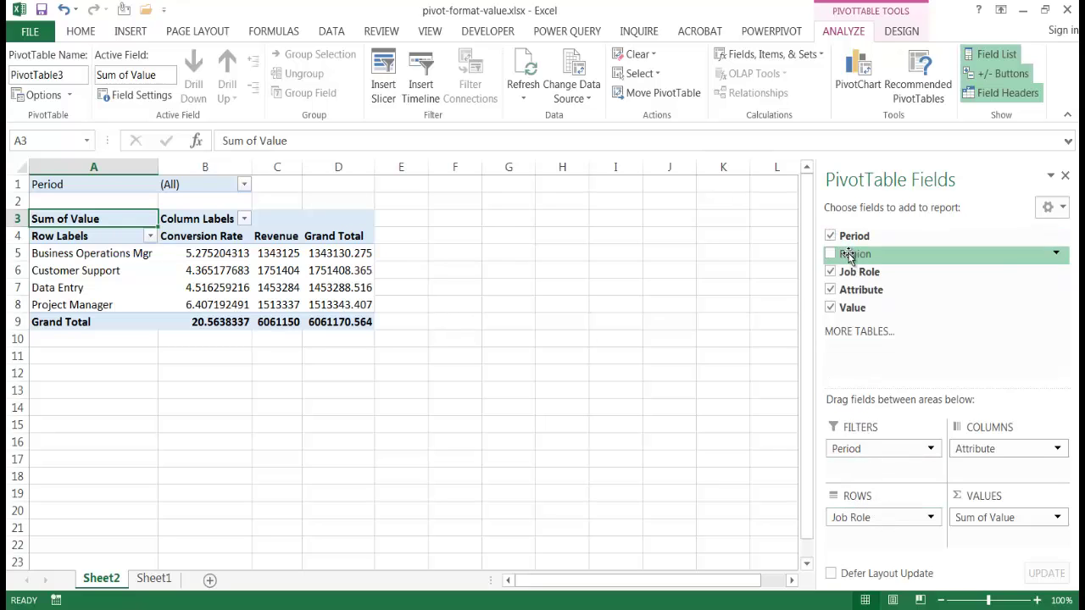
Step: Add Region to the rows above Job Role and show the report in tabular form
left_click_drag(853, 252, 882, 520)
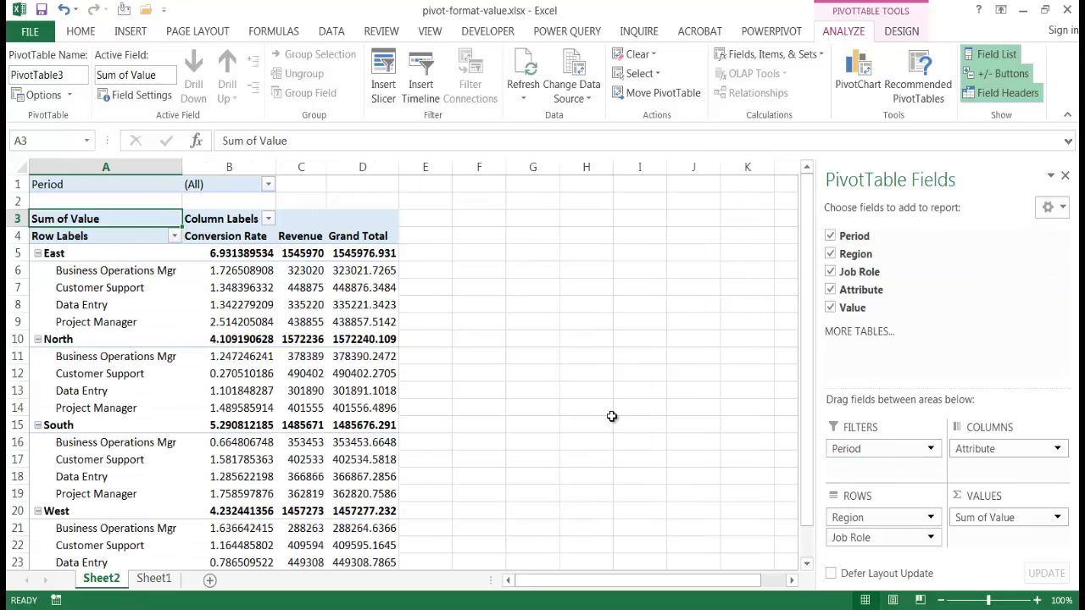
left_click(899, 31)
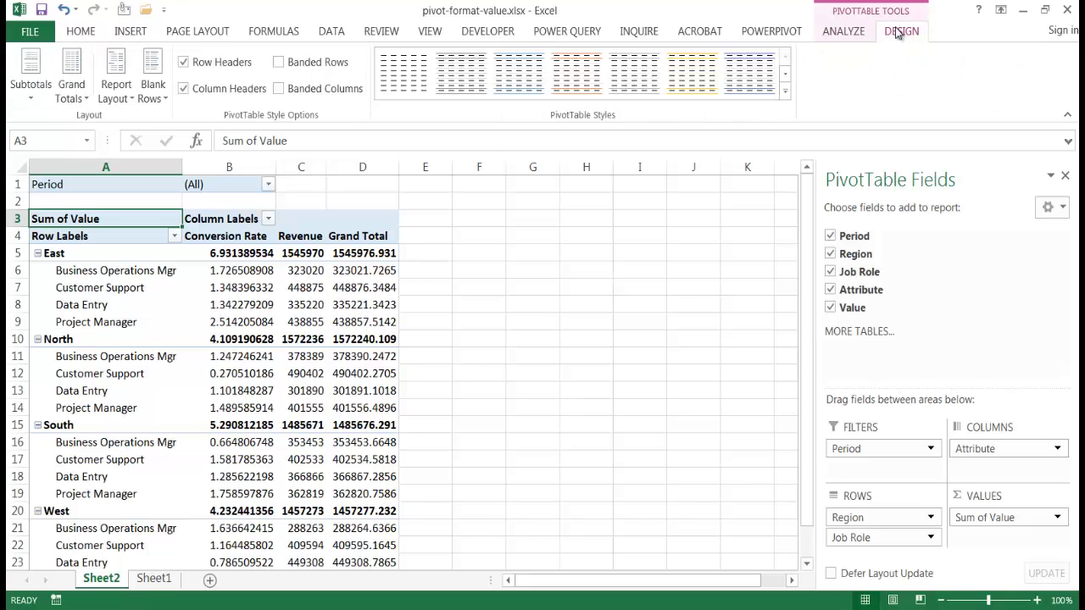
left_click(116, 92)
left_click(148, 201)
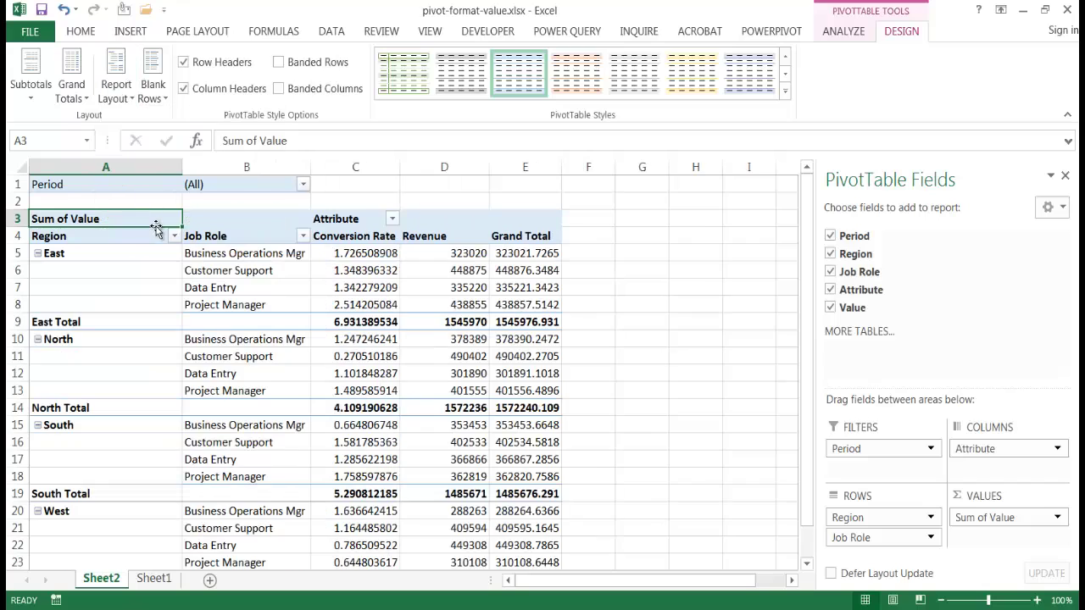
Step: Remove the Grand Total column and turn off the Region subtotal rows
left_click(526, 235)
right_click(526, 237)
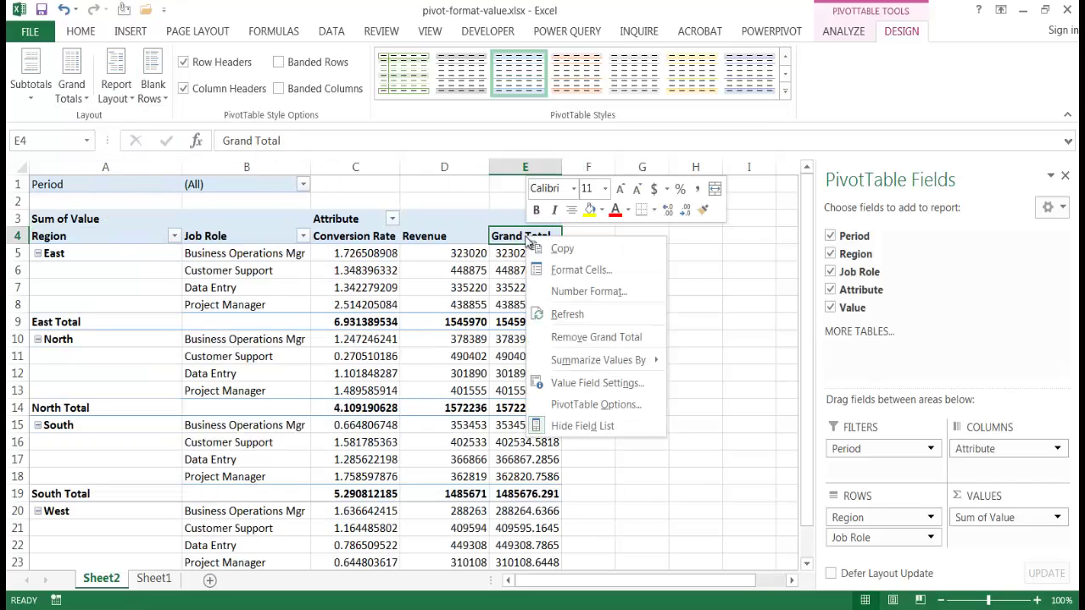
left_click(606, 339)
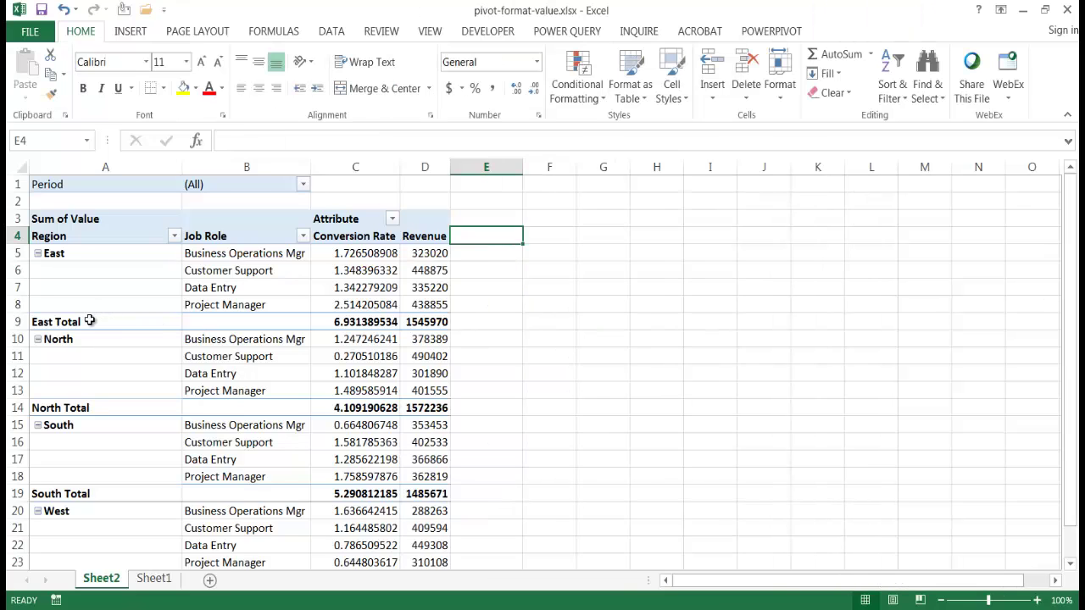
left_click(89, 322)
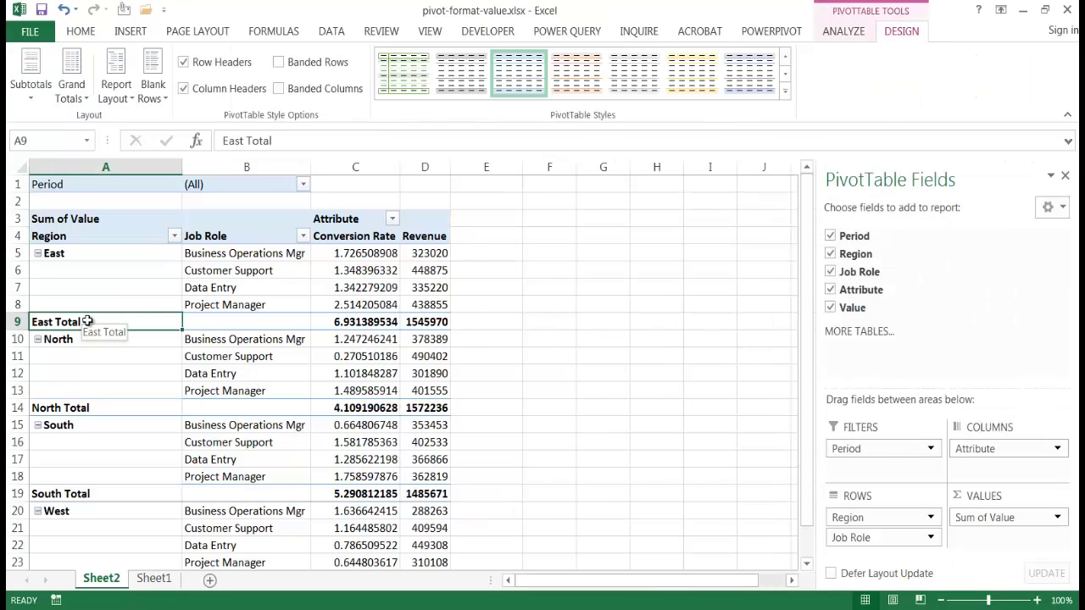
right_click(88, 323)
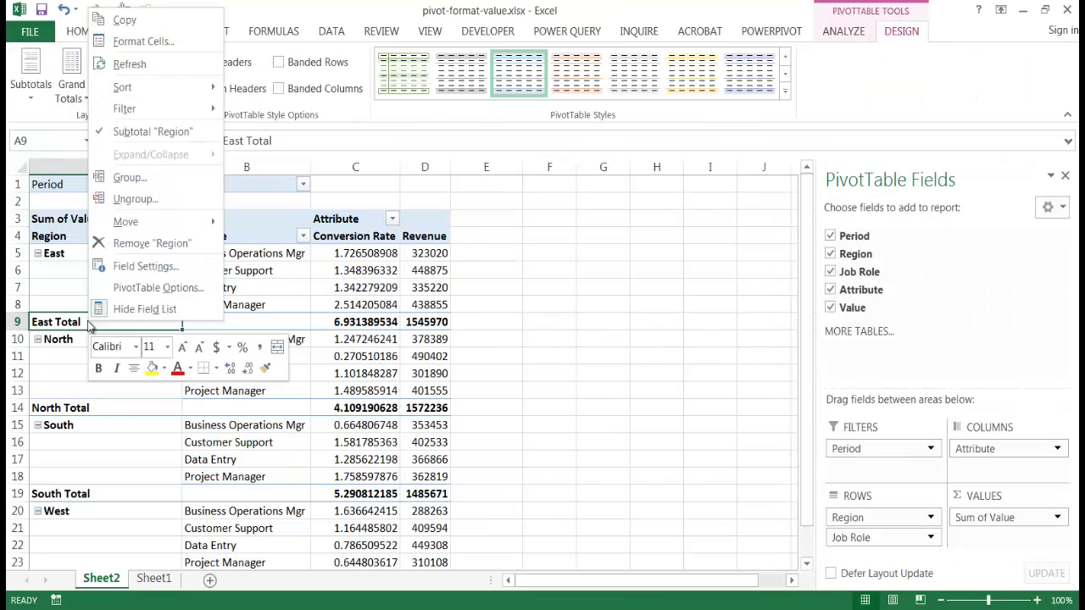
left_click(166, 134)
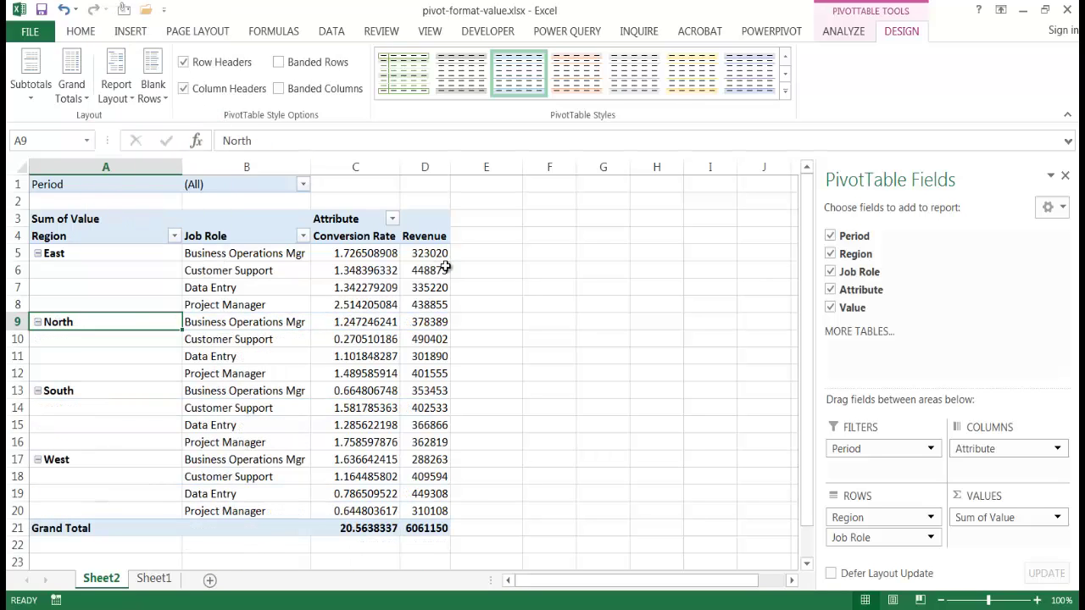
Step: Change the Value field's summary from Sum to Average in Value Field Settings
mouse_move(444, 266)
mouse_move(357, 268)
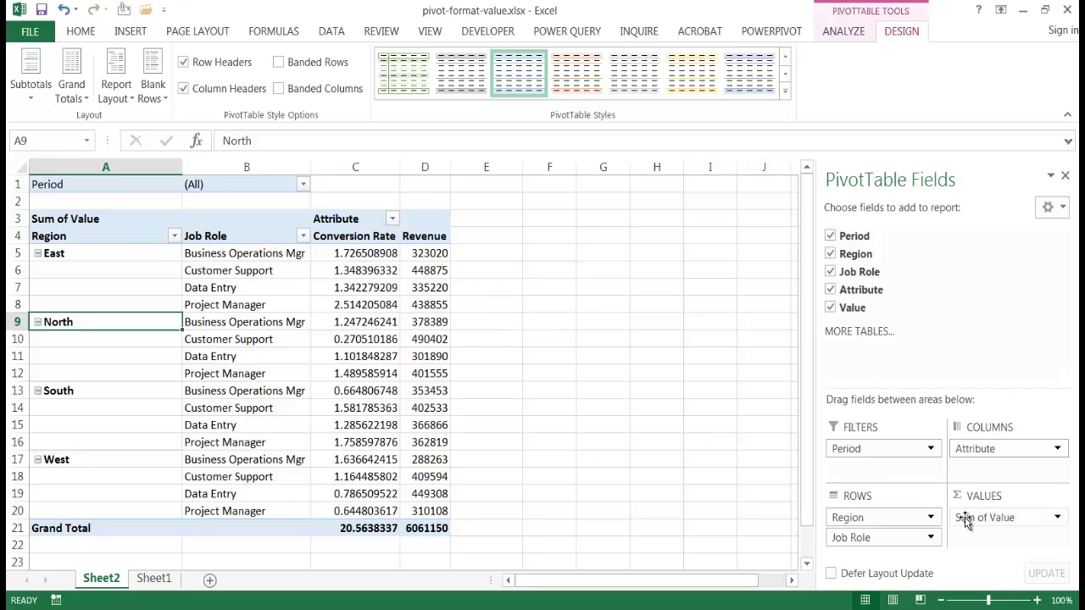
left_click(1057, 519)
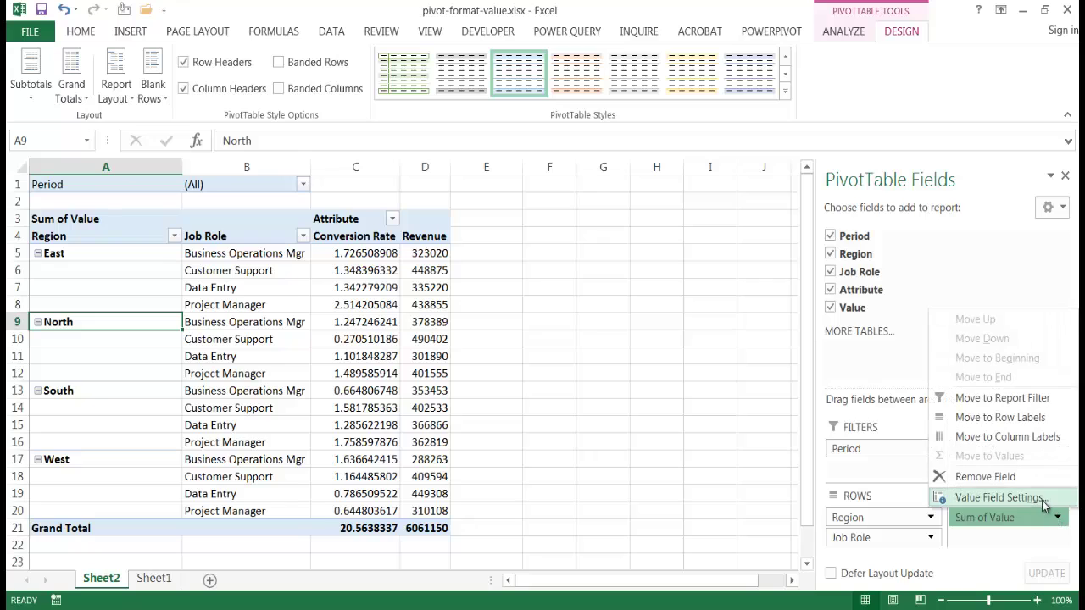
left_click(1041, 499)
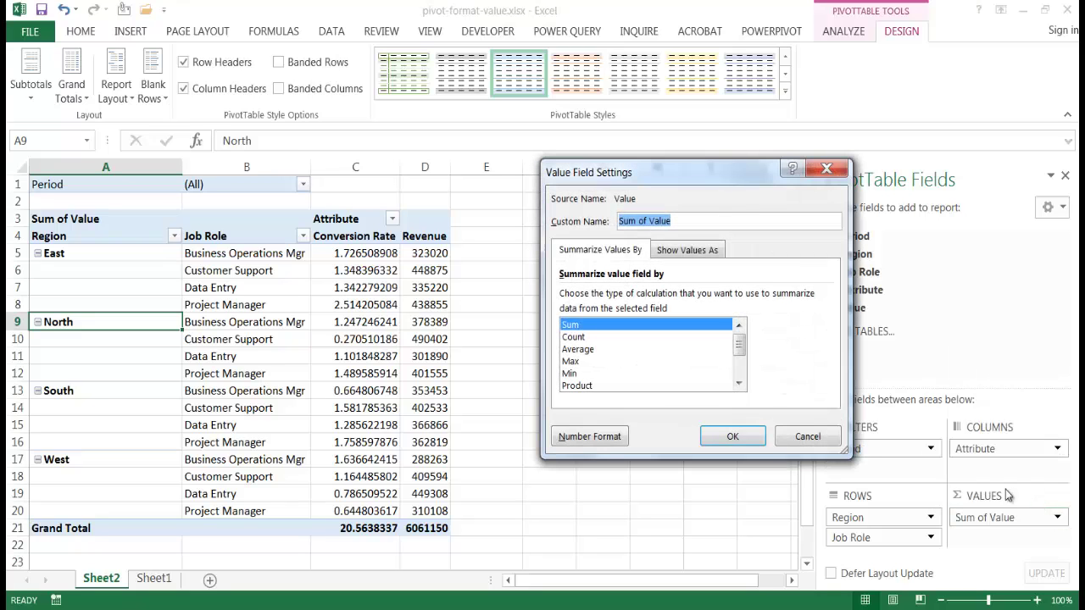
left_click(585, 349)
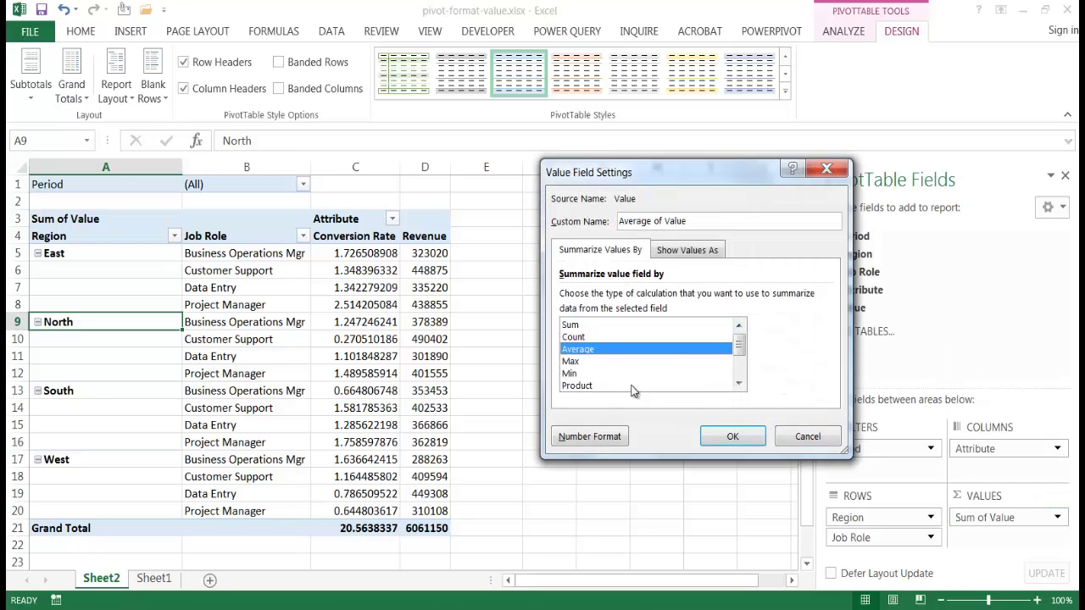
left_click(733, 437)
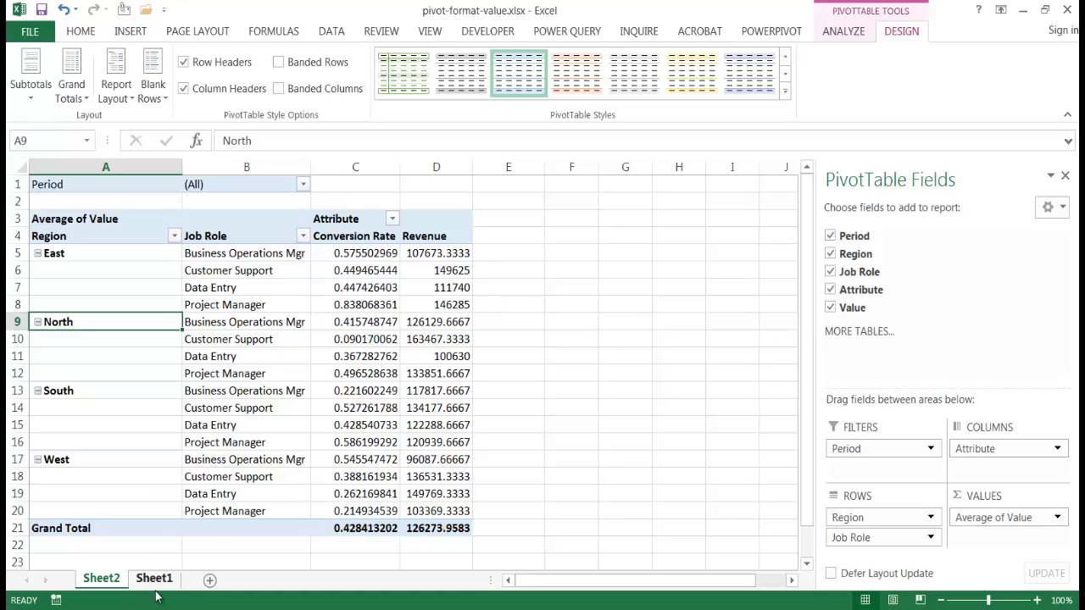
Step: Filter the pivot's Period to Jan
left_click(303, 184)
left_click(137, 240)
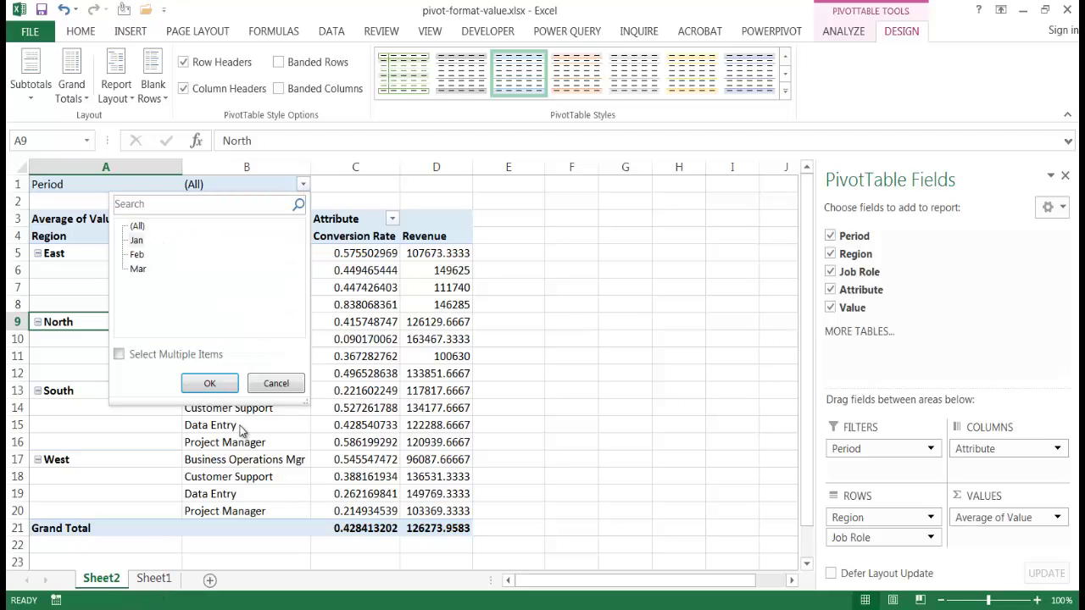
left_click(209, 384)
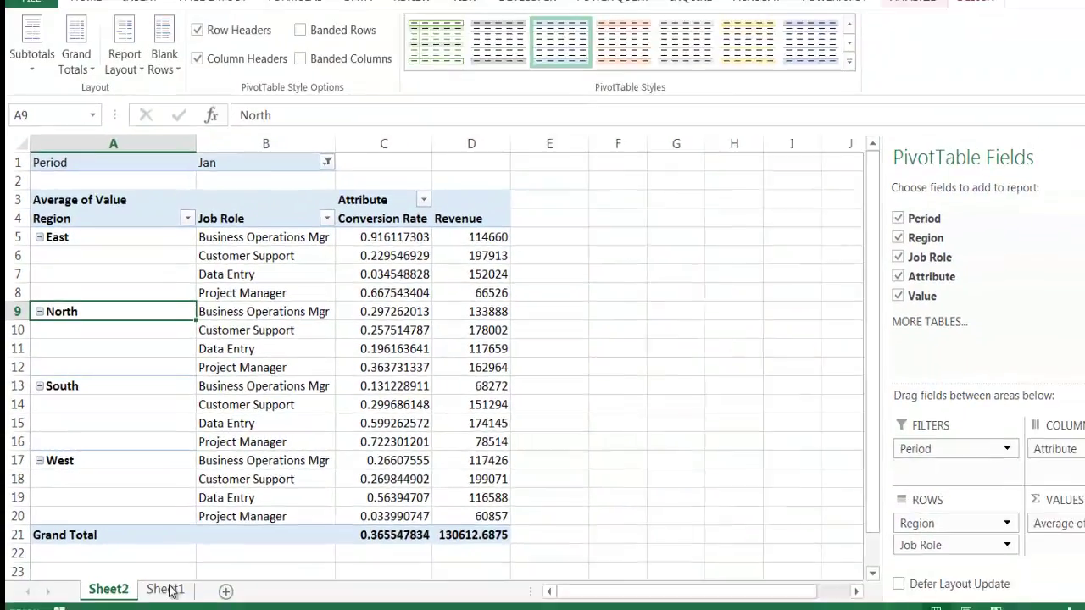
Step: Check the source Conversion Rate 0.916117303 on Sheet1, then return to the pivot on Sheet2
left_click(157, 581)
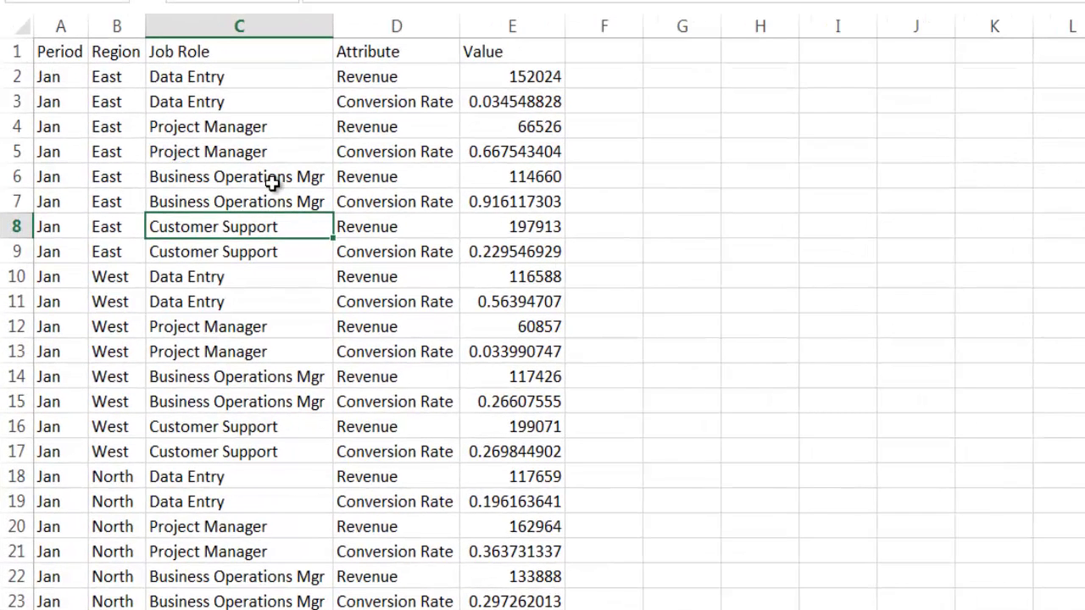
left_click(496, 200)
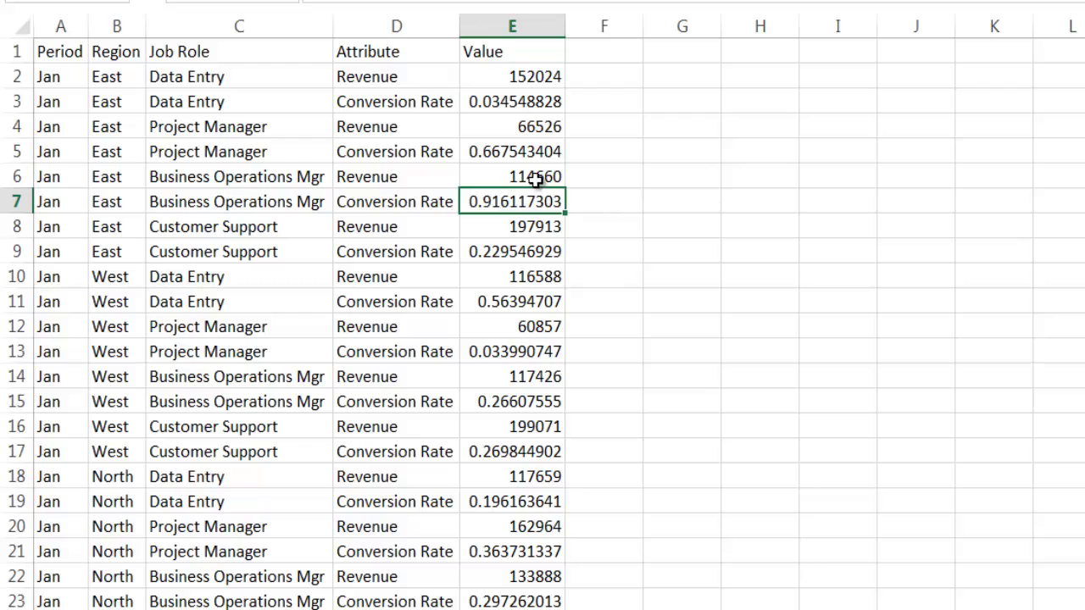
left_click(168, 606)
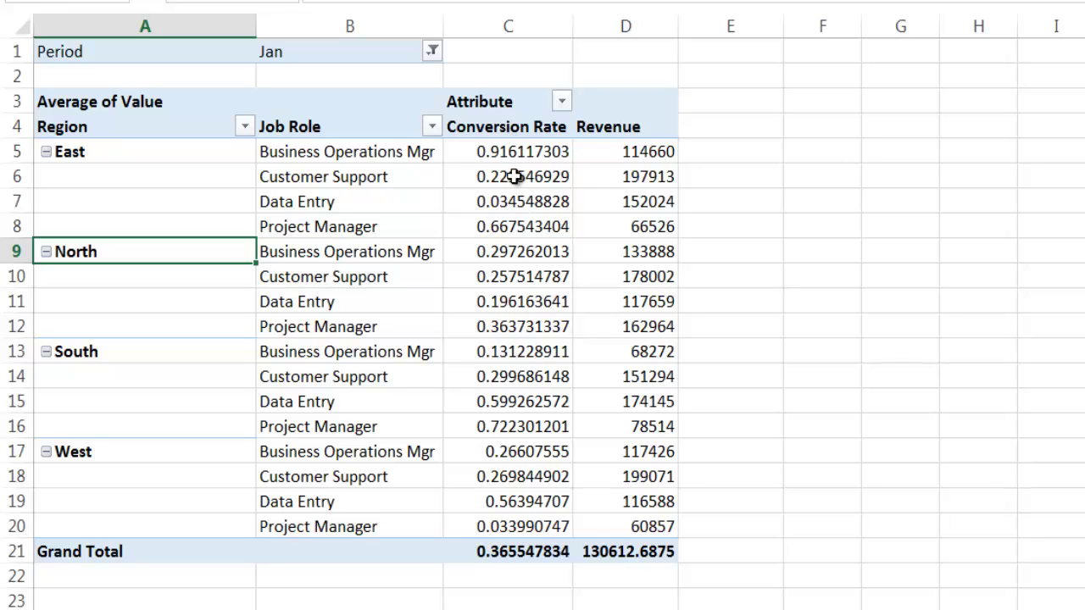
Step: Format the Average of Value field as Percentage with 2 decimal places
mouse_move(511, 157)
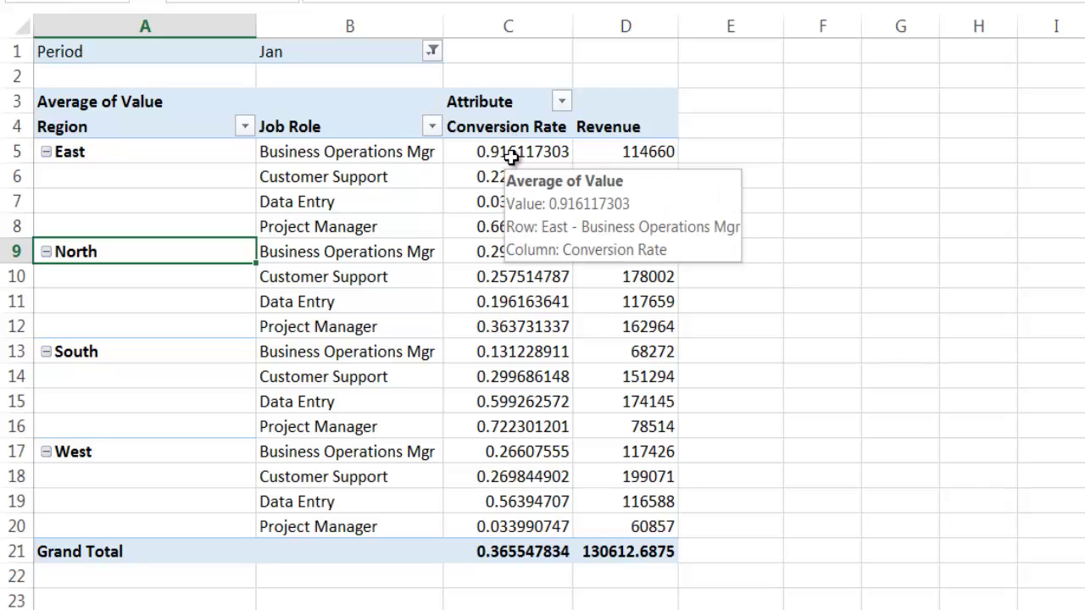
left_click(507, 155)
right_click(508, 155)
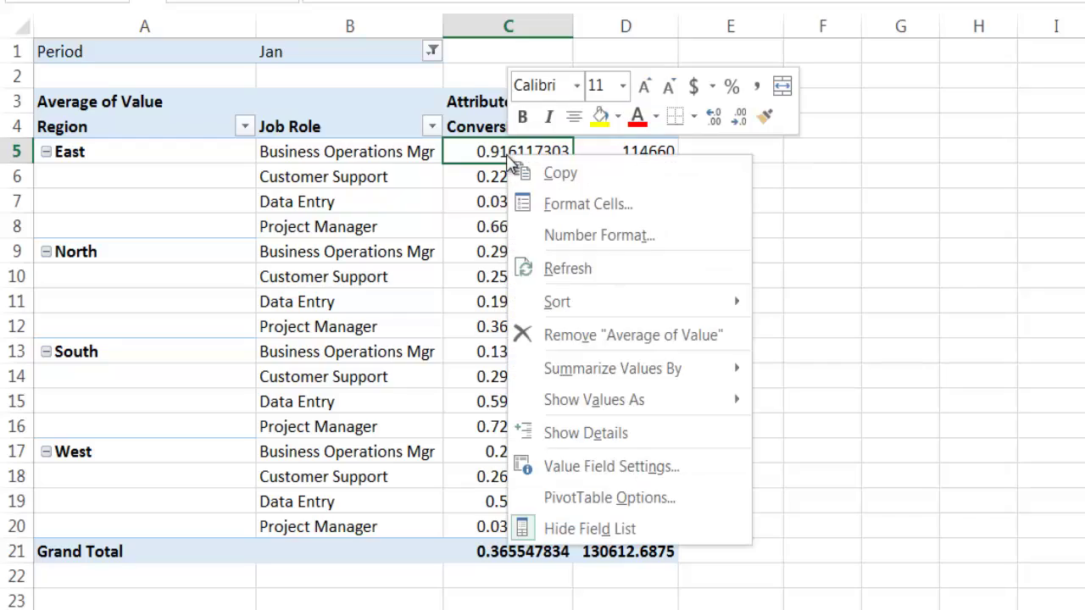
left_click(607, 469)
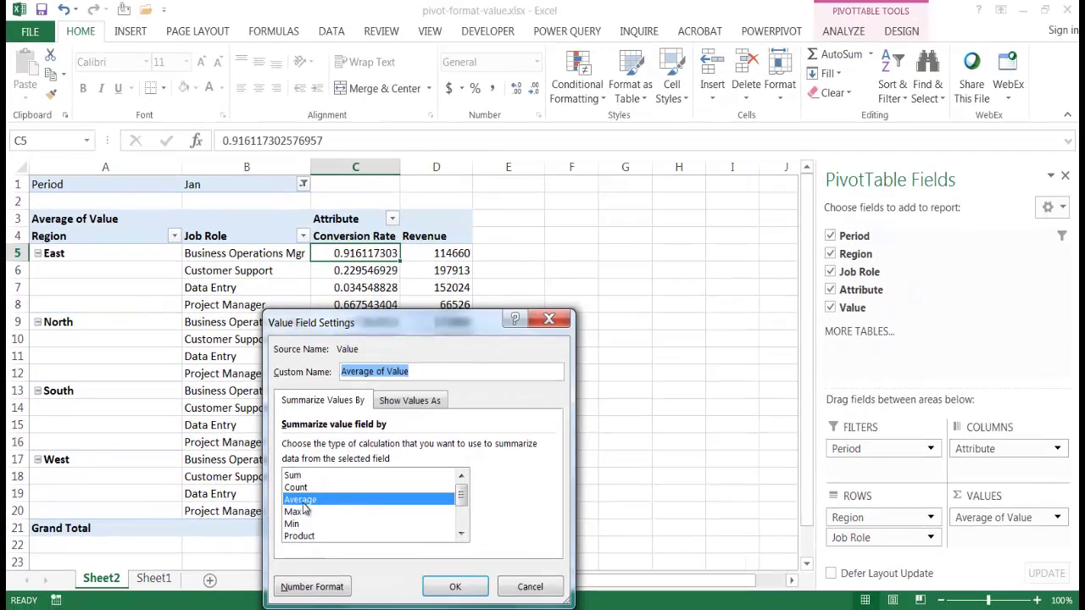
left_click(288, 593)
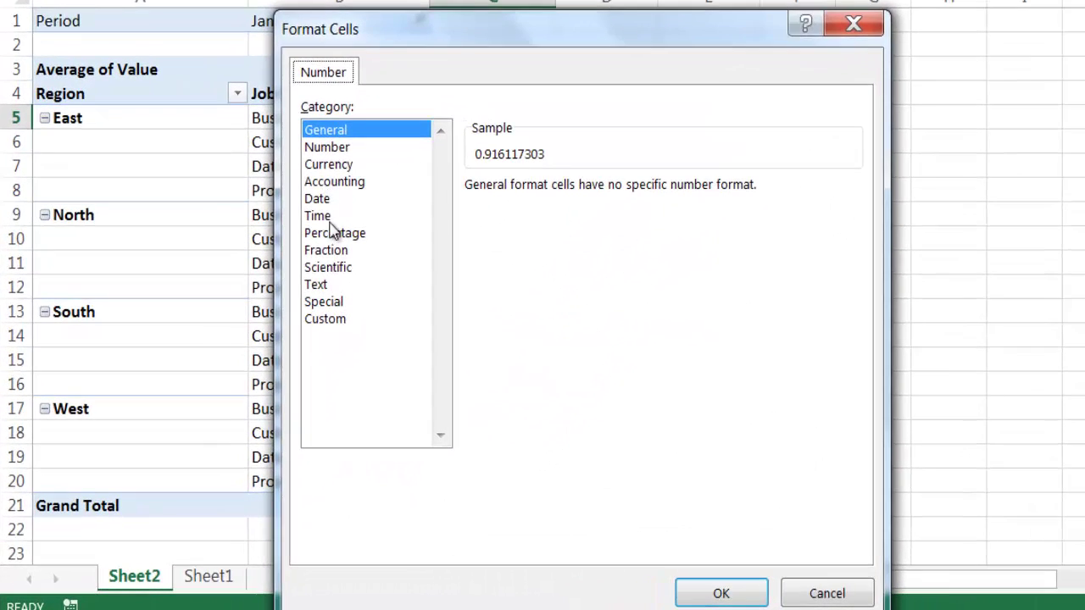
left_click(242, 337)
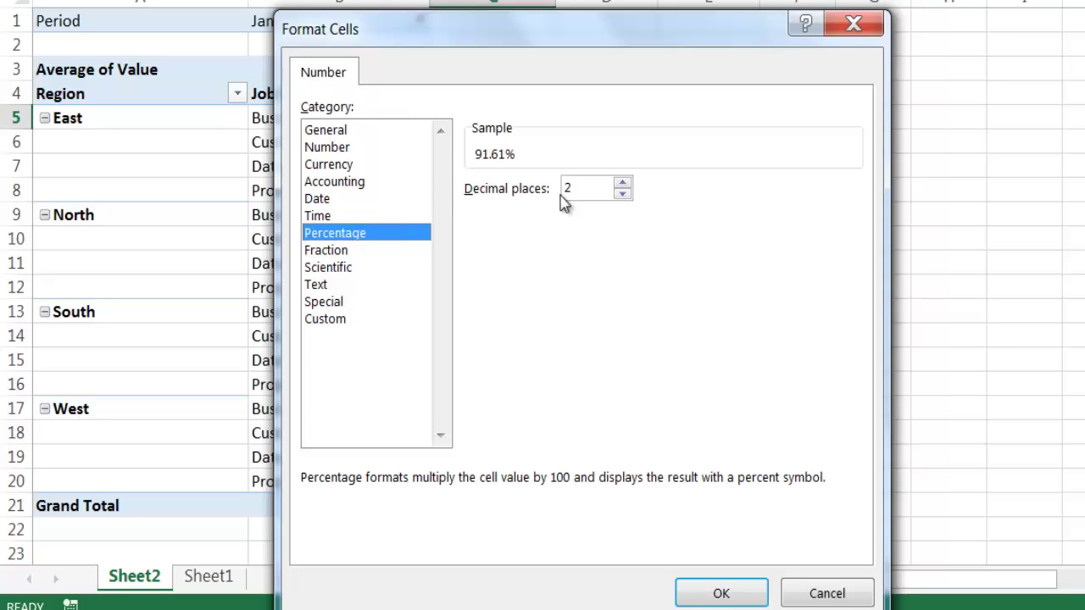
left_click(719, 592)
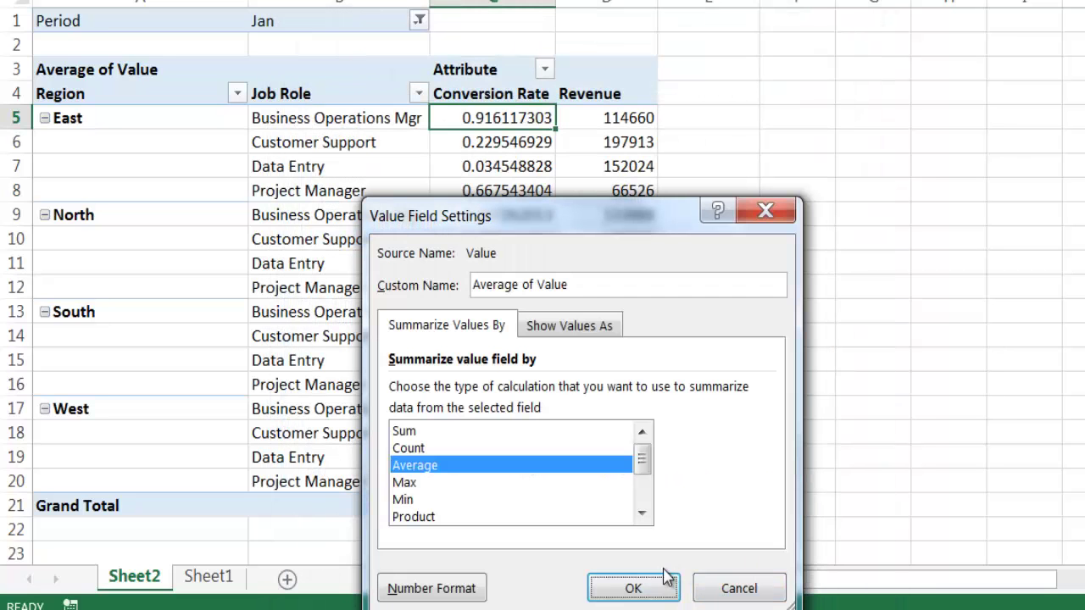
left_click(655, 595)
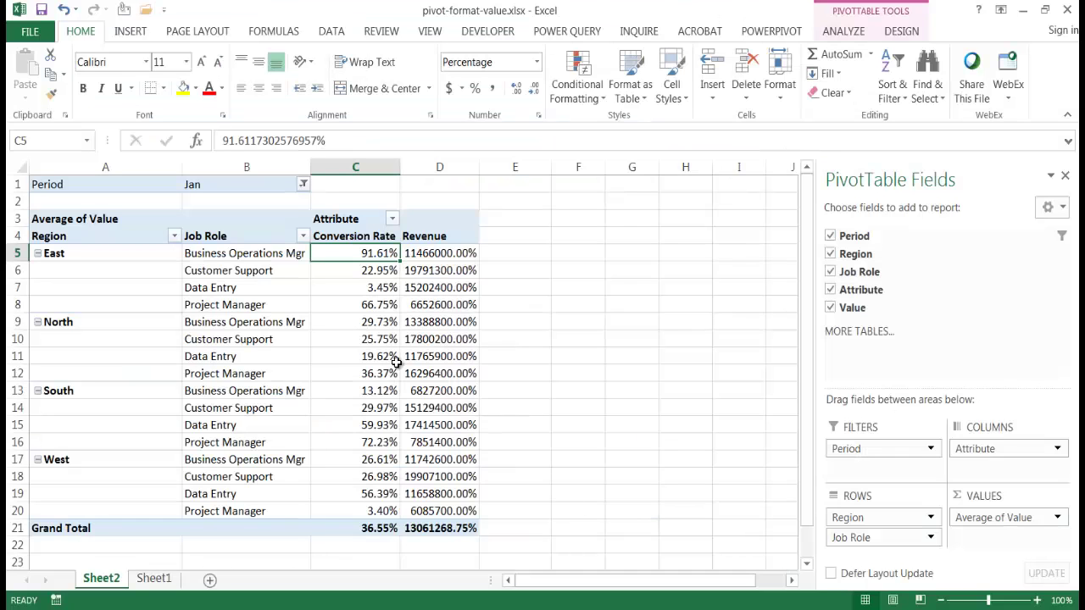
Step: Check the pivot values: Conversion Rate 91.61% and Revenue 11466000.00% for East Business Operations Mgr
mouse_move(396, 362)
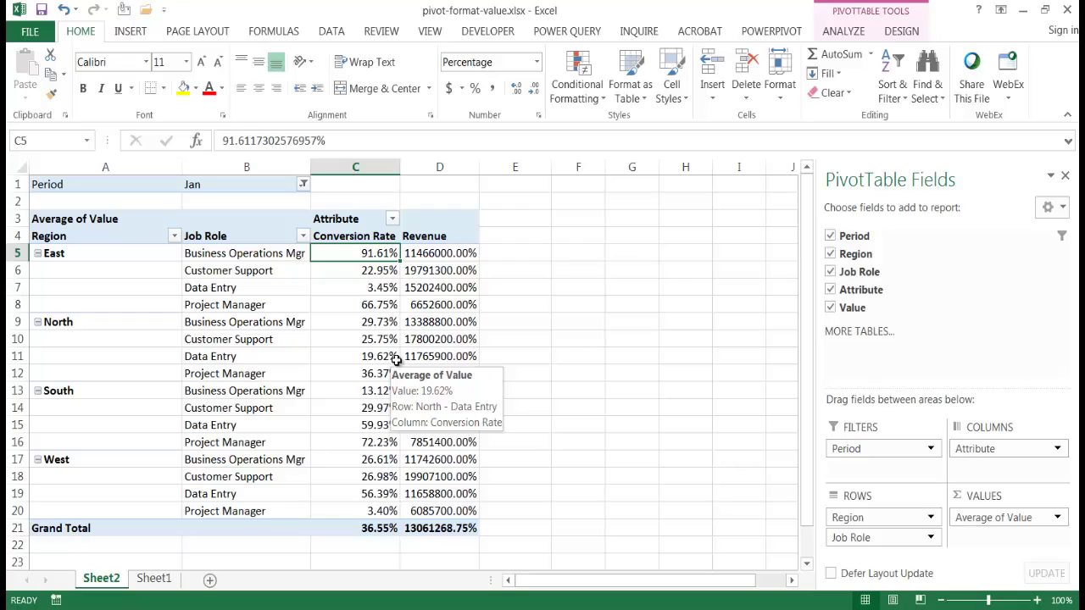
mouse_move(382, 291)
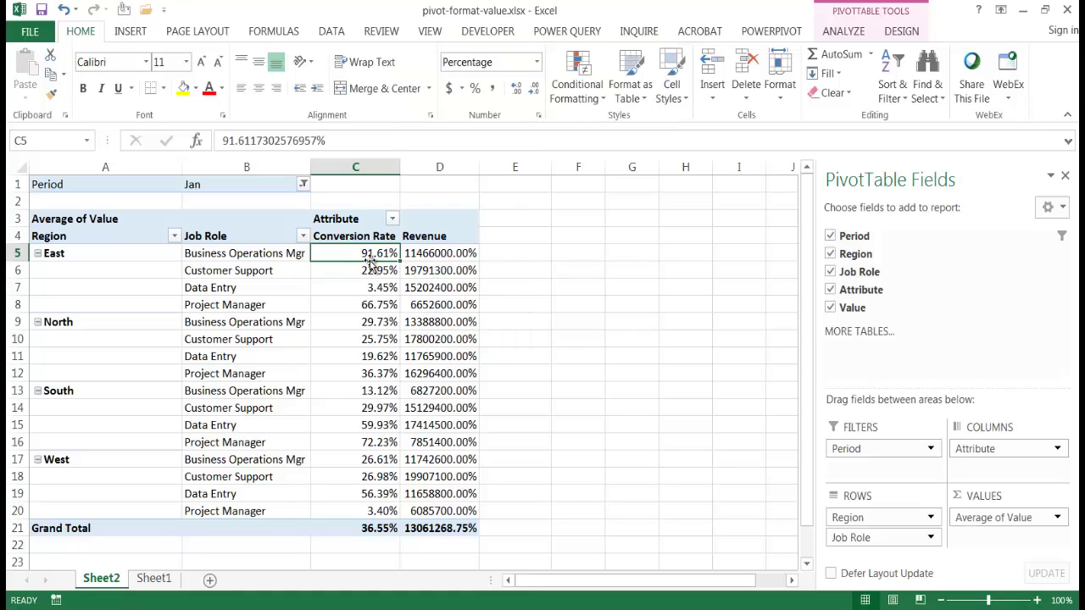
Step: From a Revenue cell, open the Value field's number format on Custom and select the 0.00% code
mouse_move(367, 257)
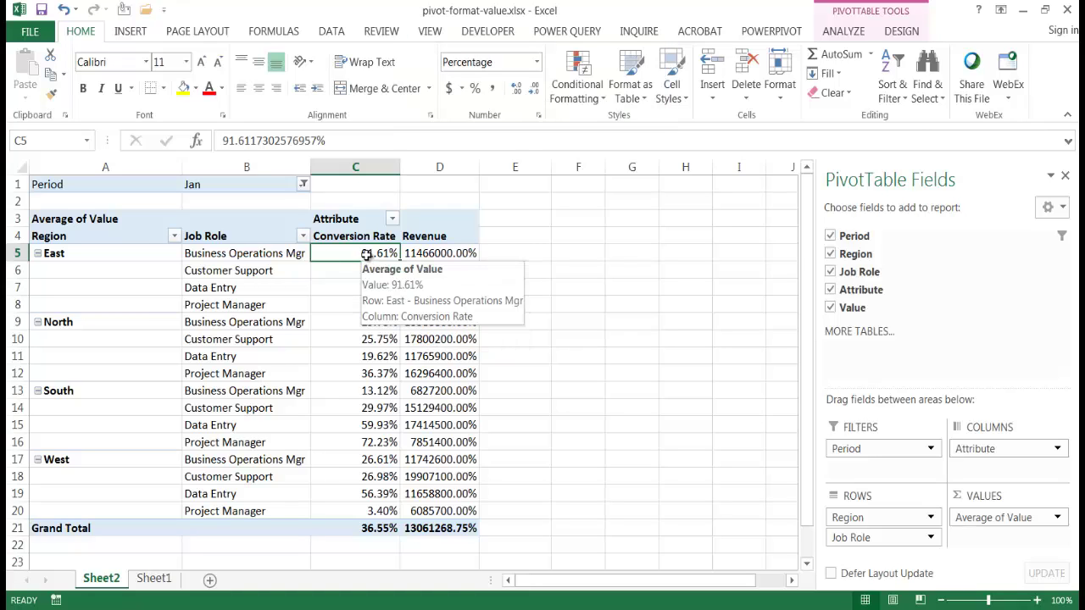
right_click(367, 256)
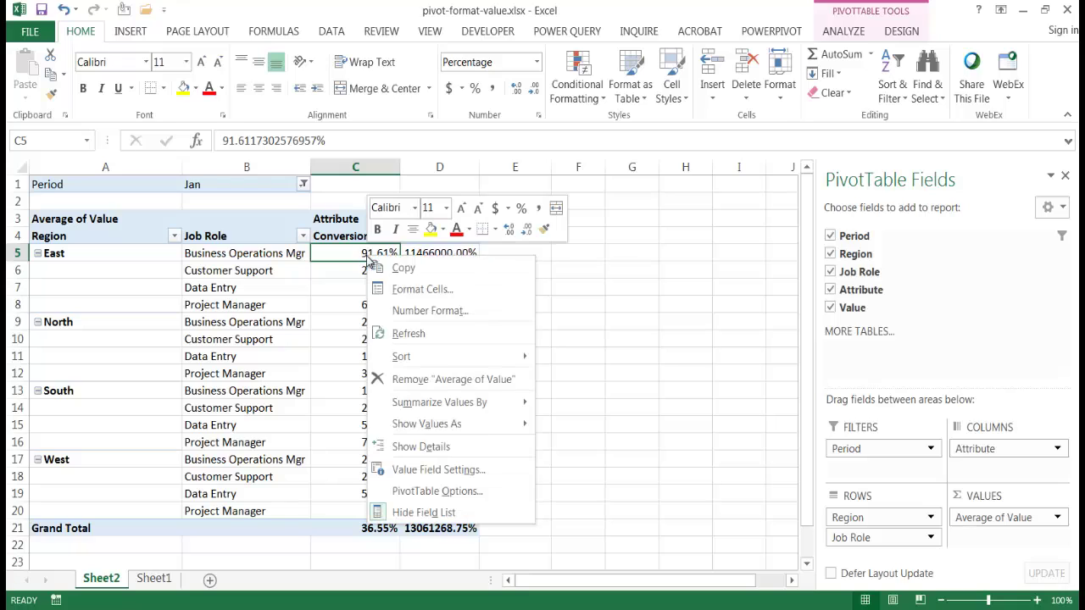
left_click(356, 332)
left_click(426, 339)
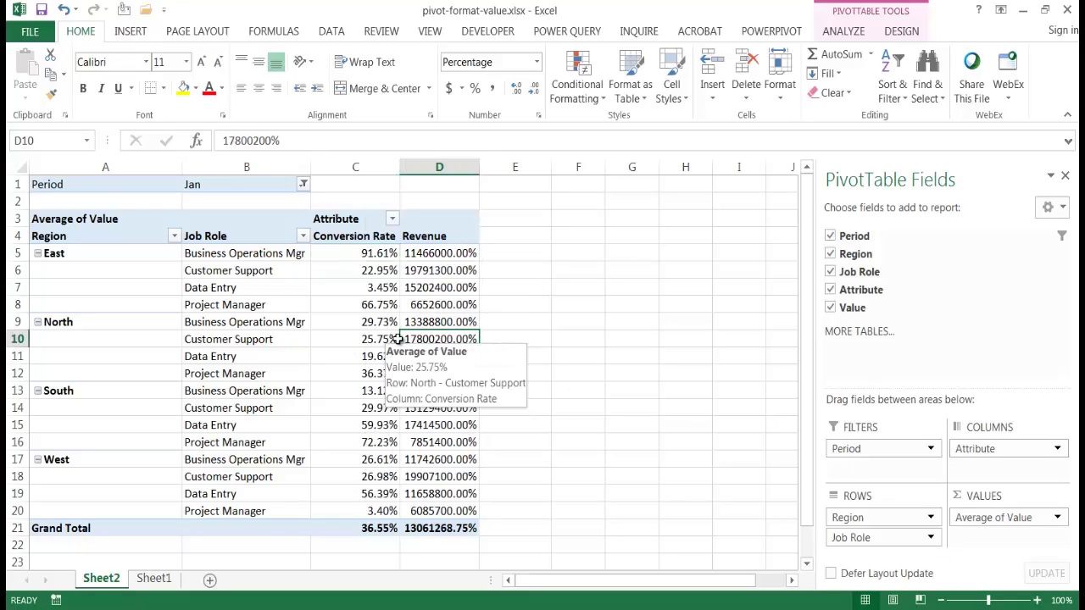
right_click(417, 339)
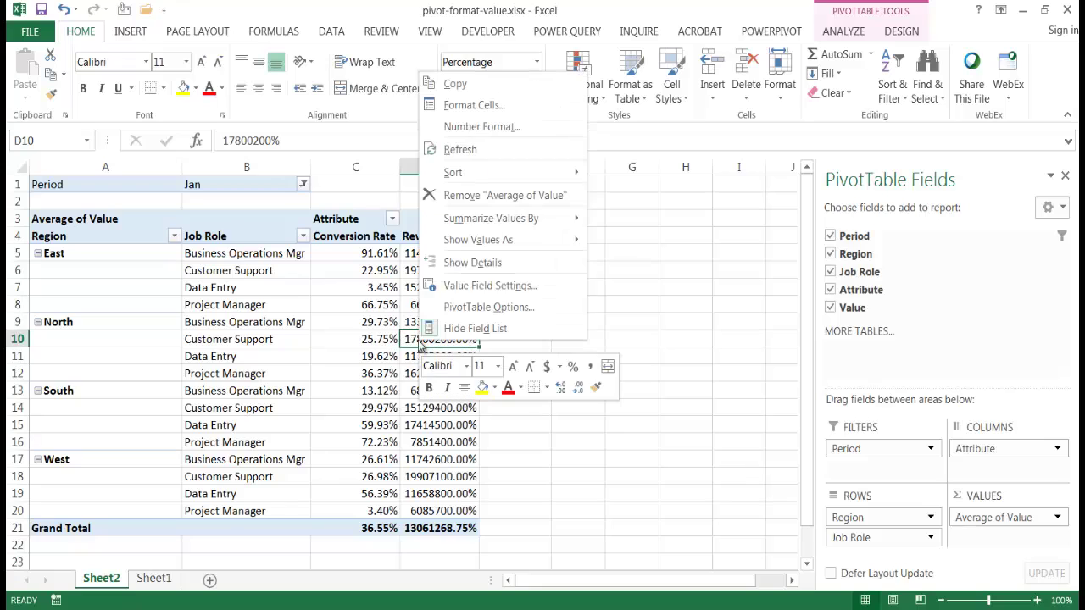
left_click(488, 287)
left_click(380, 403)
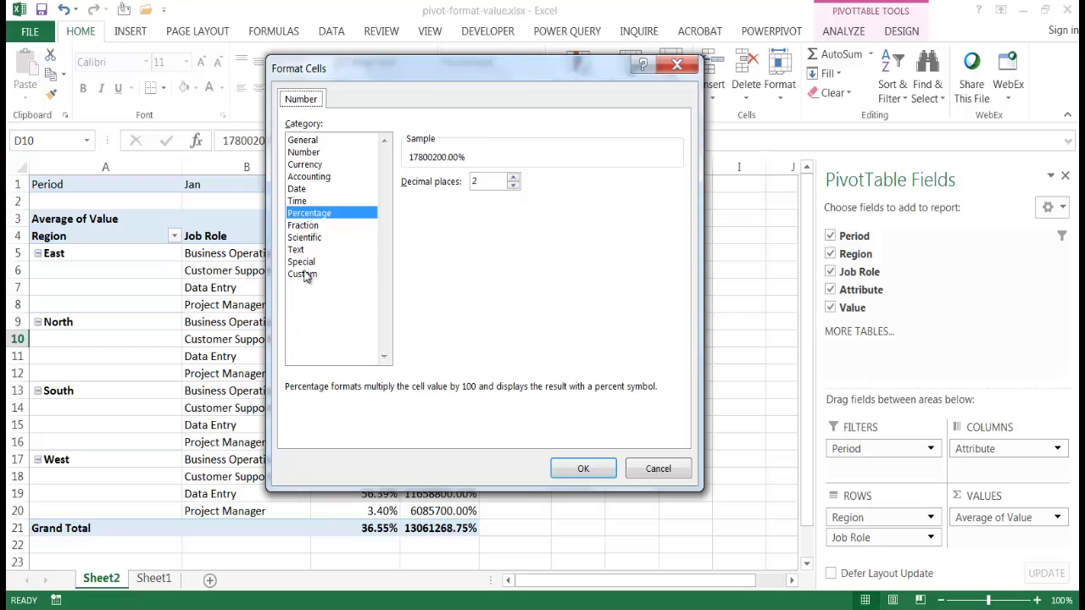
left_click(304, 274)
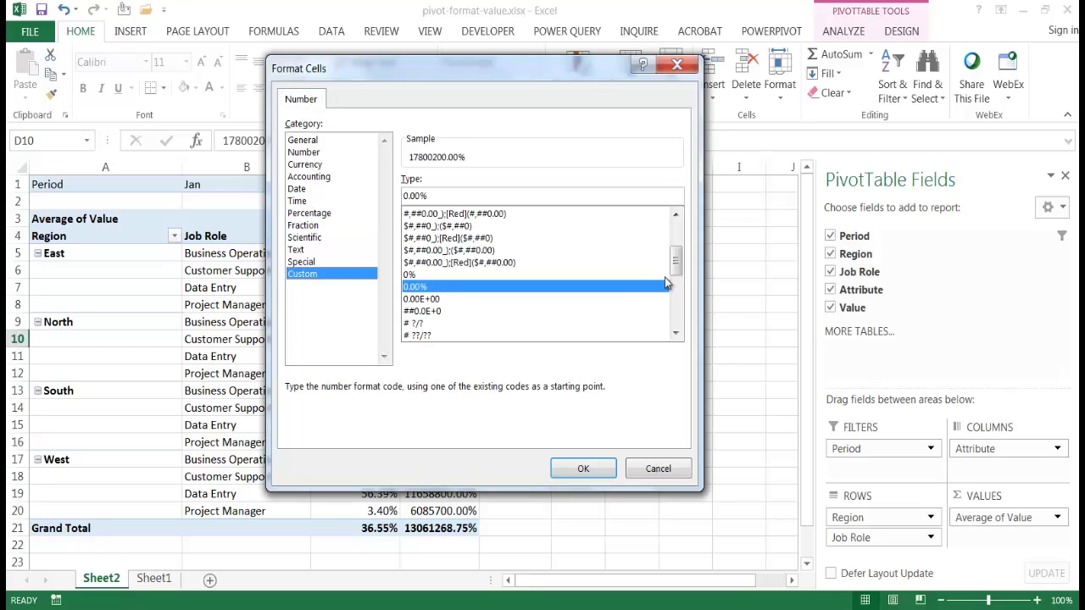
left_click_drag(675, 258, 675, 228)
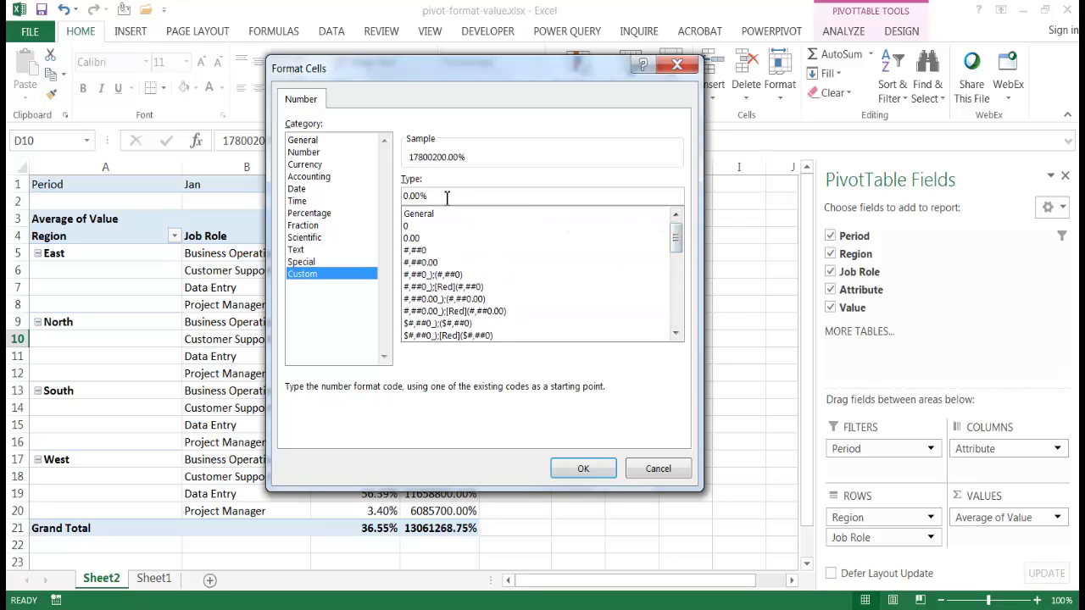
Step: Replace the format code with [>=1]$#,##0;[<1]0.0%
key("BackSpace")
key("BackSpace")
key("BackSpace")
key("BackSpace")
key("BackSpace")
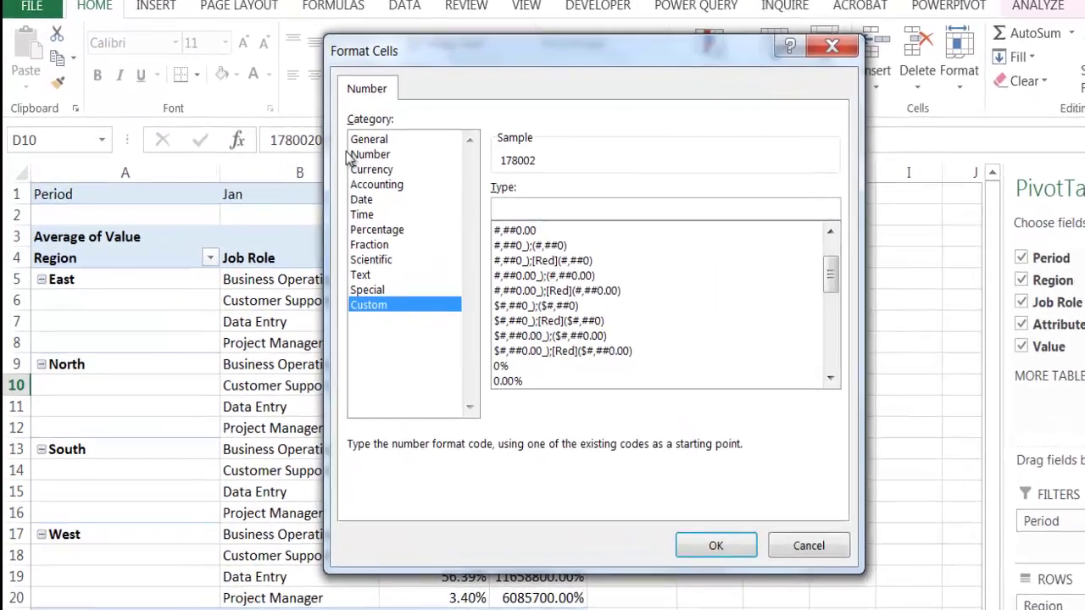
type("[")
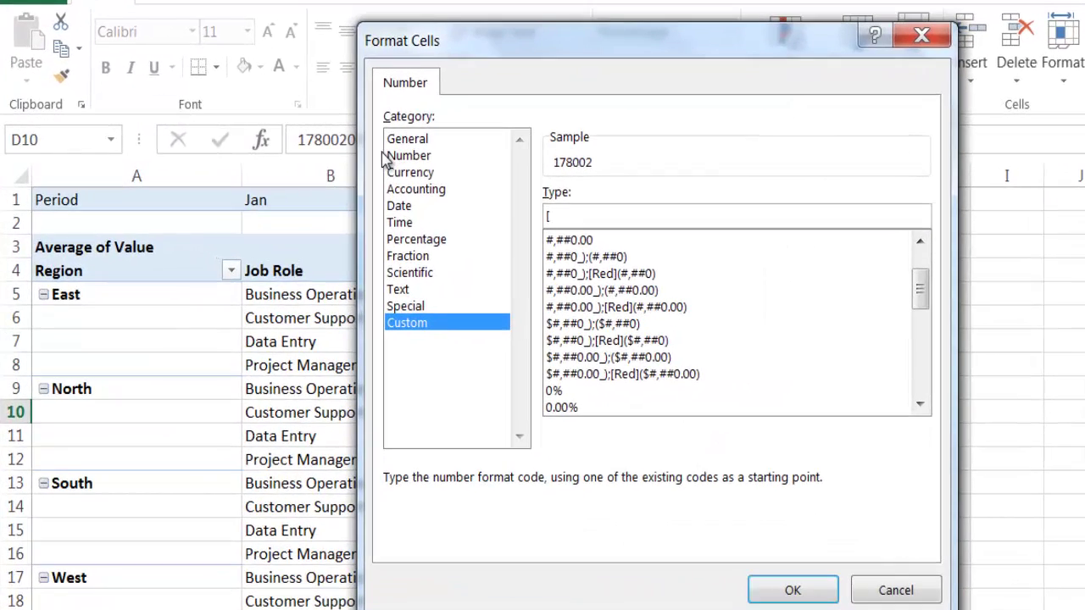
type(">=1]")
type("$#,##0")
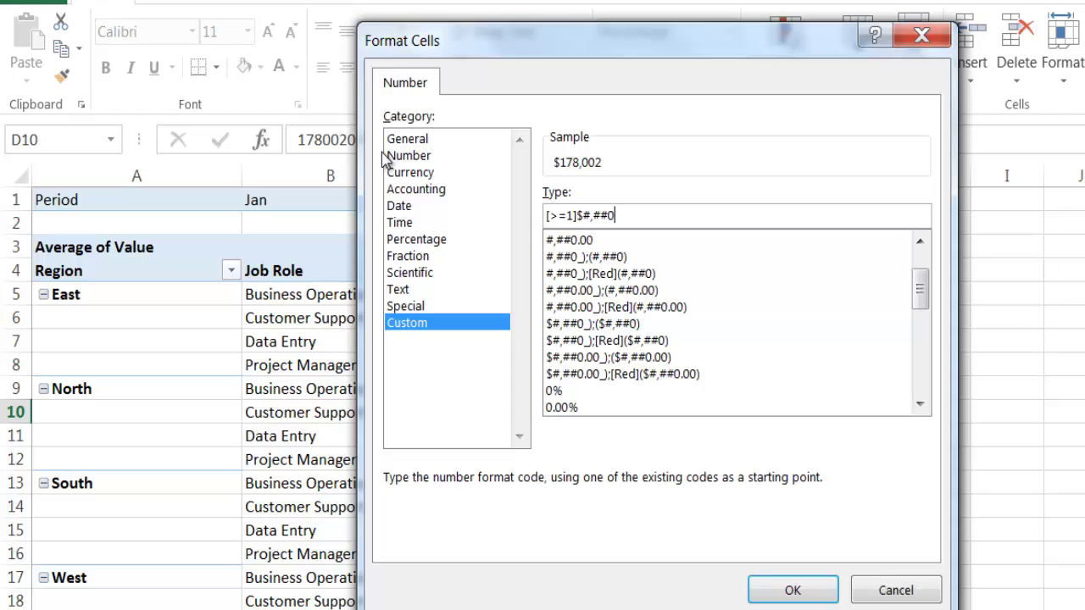
type(";")
type("[<1]0.0")
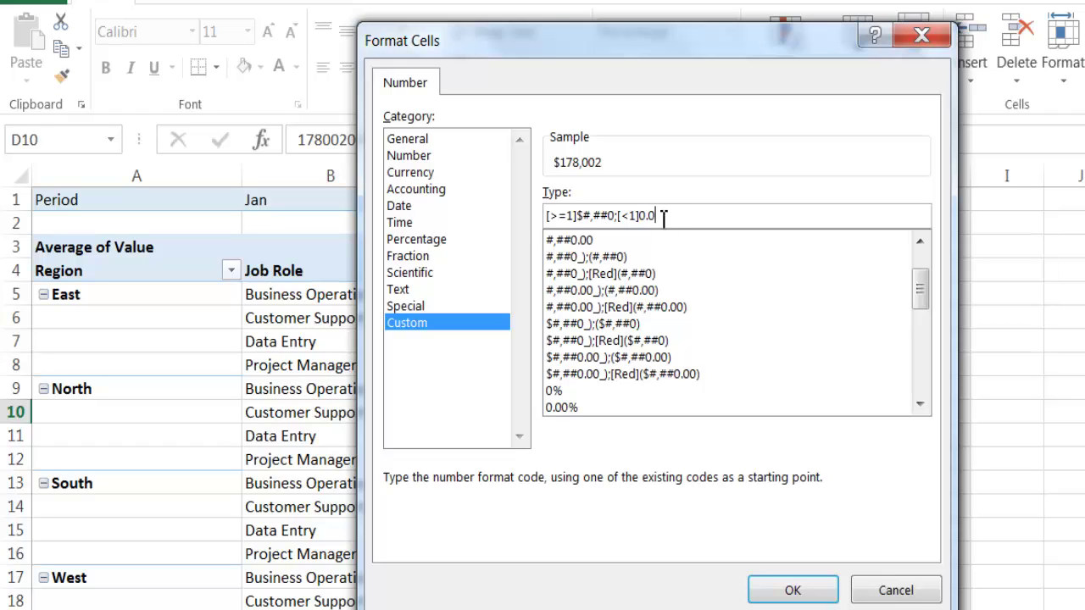
type("%")
Step: Apply the custom format so Revenue reads $114,660 and Conversion Rate 91.6%, then inspect a rate cell
left_click(803, 594)
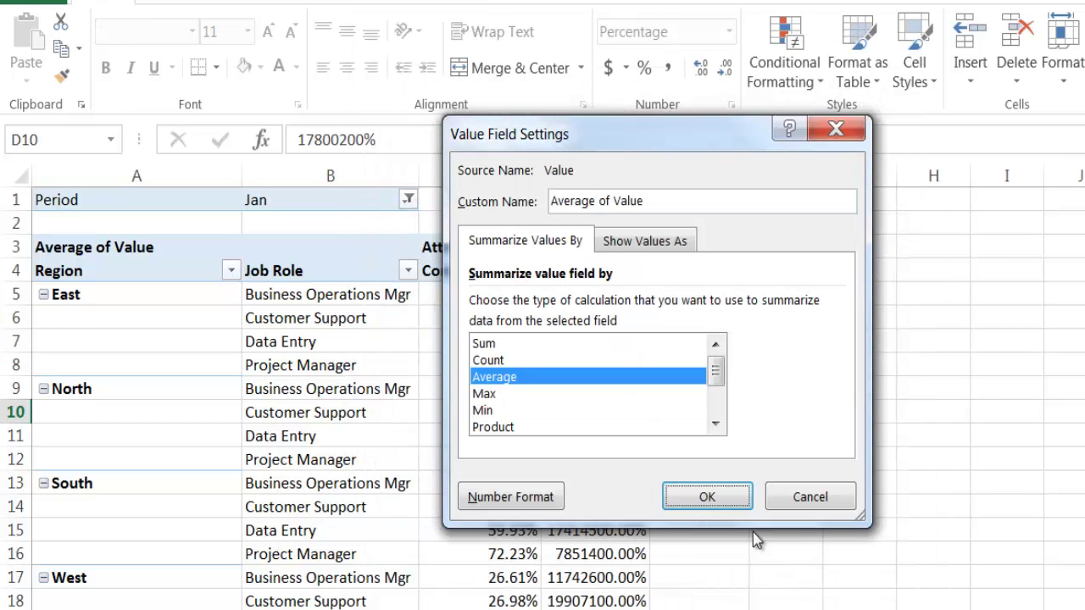
left_click(716, 502)
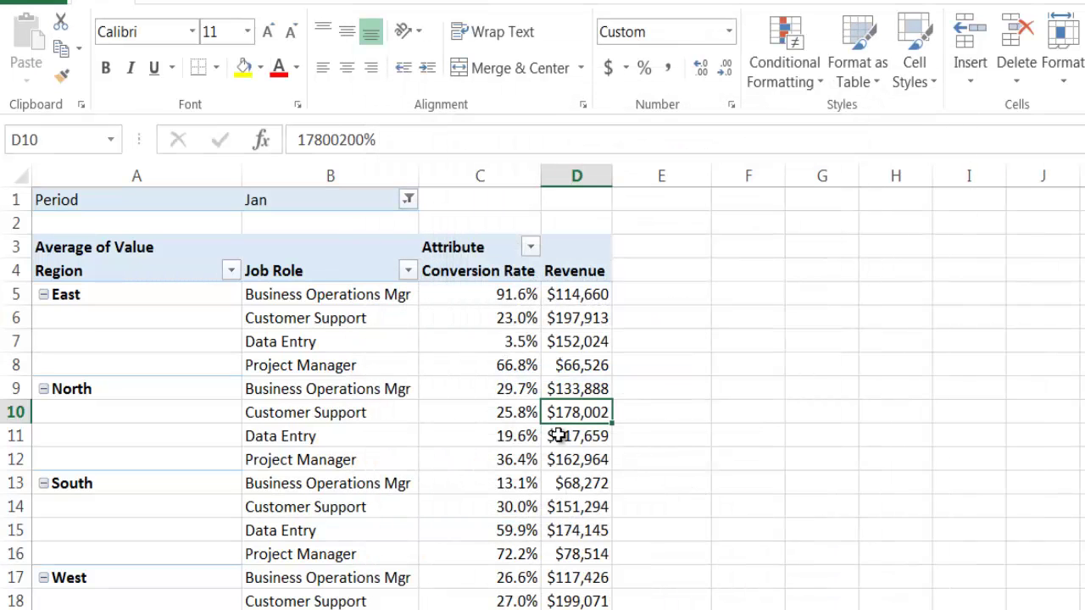
mouse_move(503, 319)
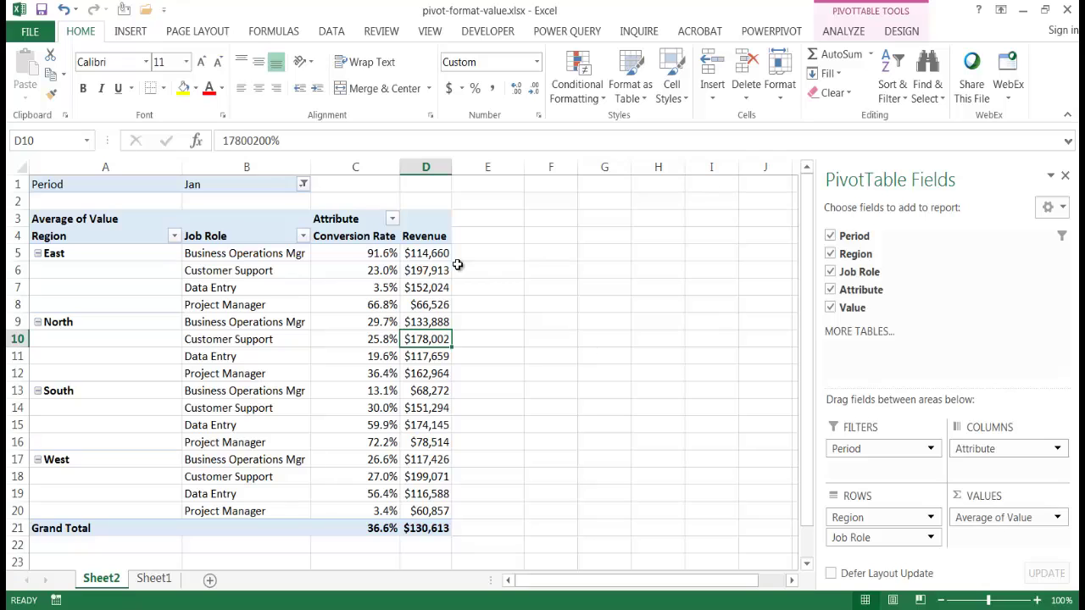
left_click(382, 254)
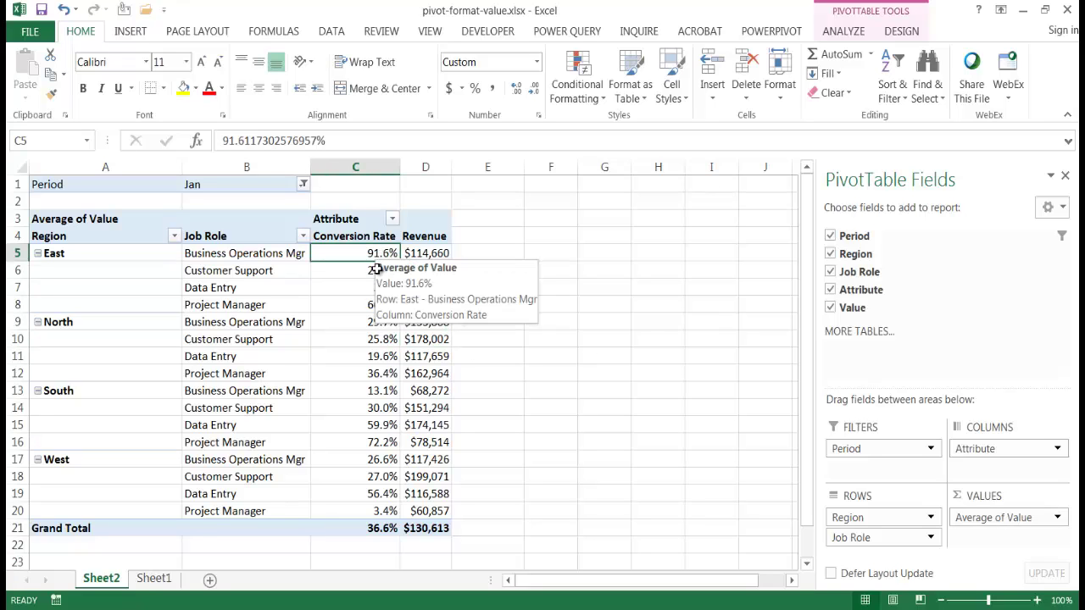
Step: On Sheet1, inspect the raw conversion-rate and revenue values in column E cells E2 through E7
left_click(151, 579)
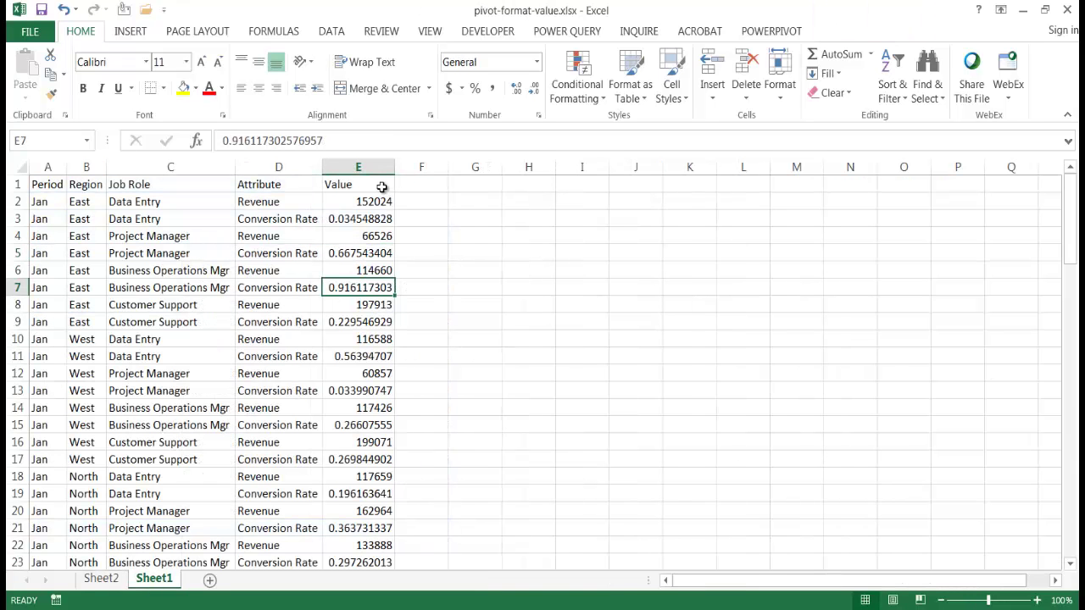
left_click(352, 216)
left_click(354, 253)
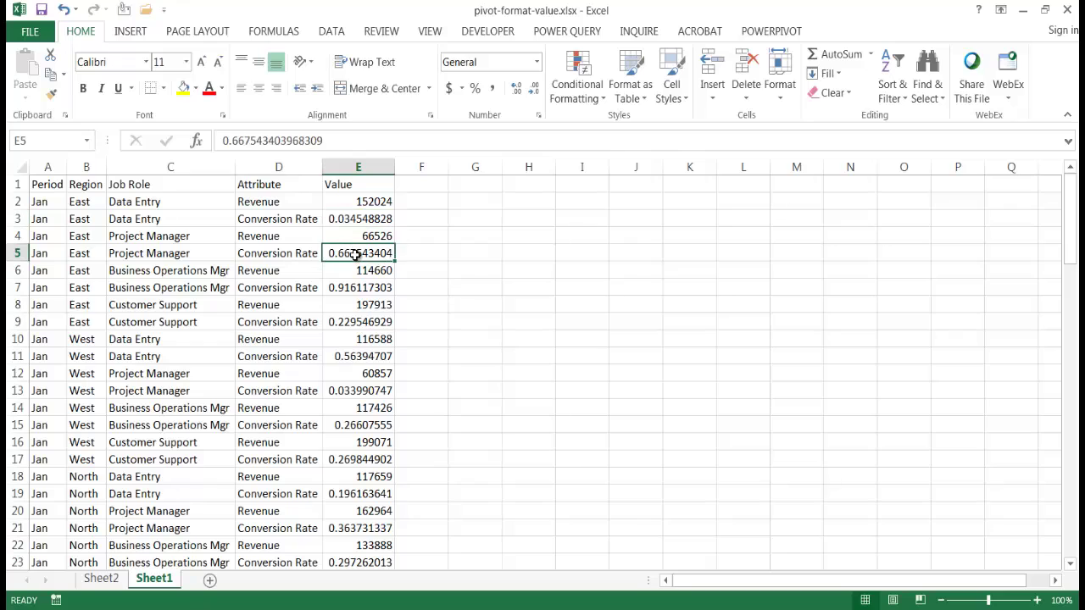
left_click(354, 291)
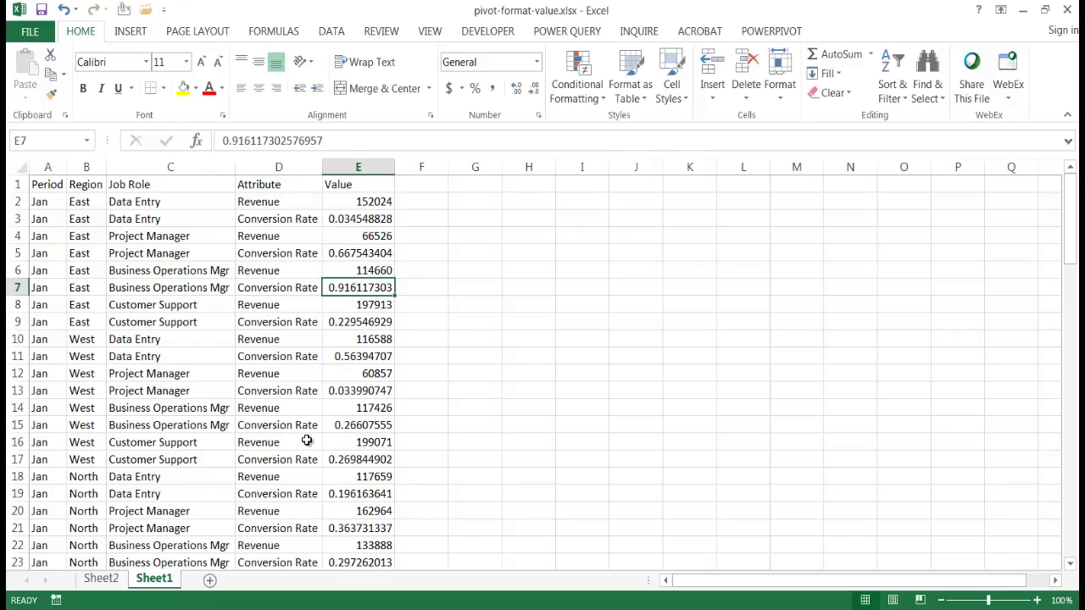
left_click(365, 205)
left_click(368, 236)
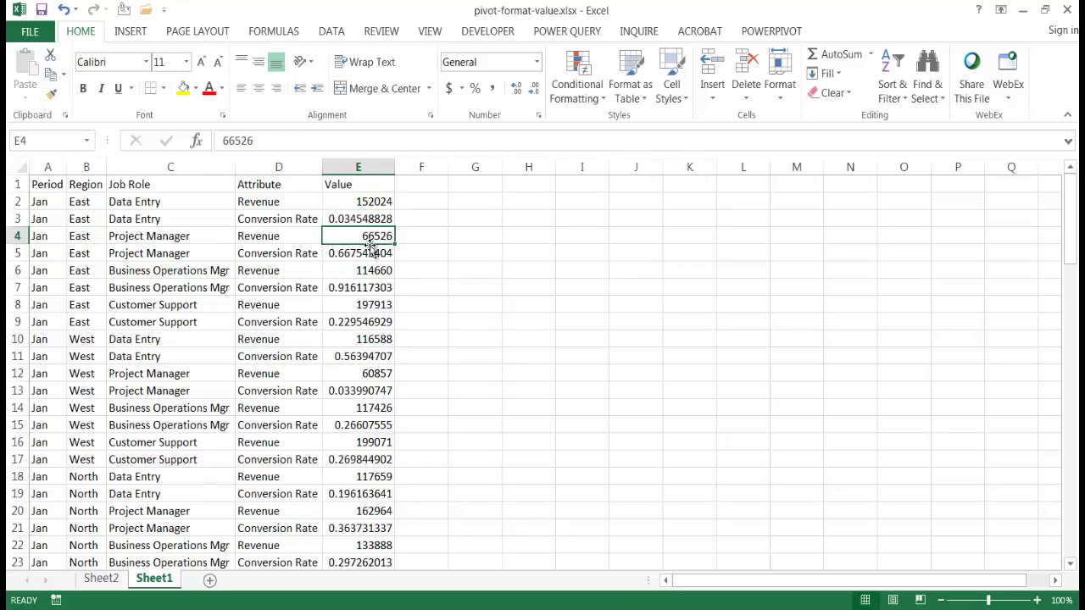
left_click(370, 269)
left_click(371, 203)
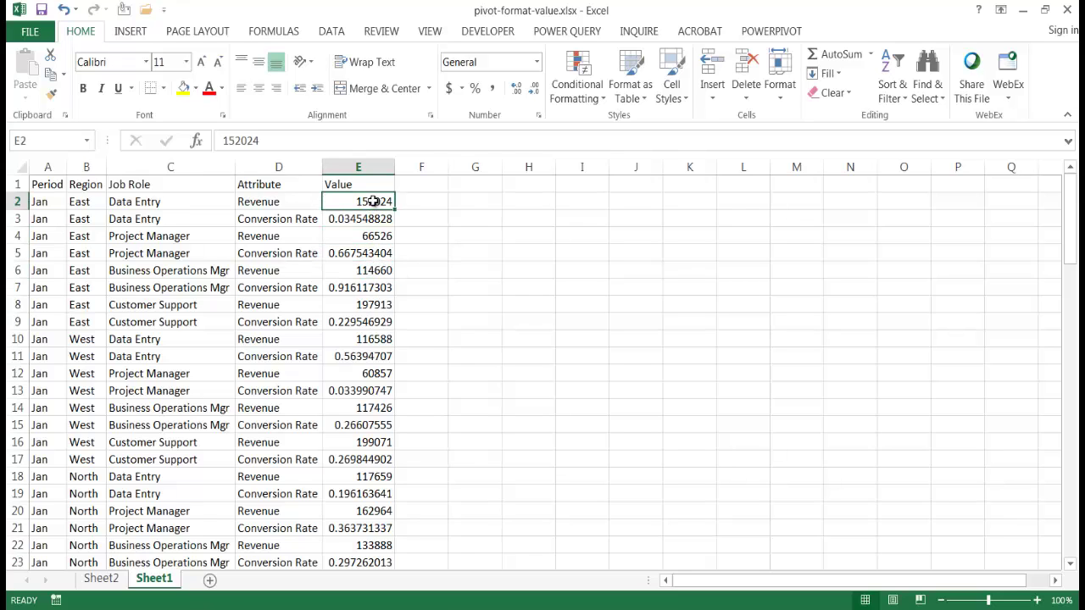
left_click(99, 578)
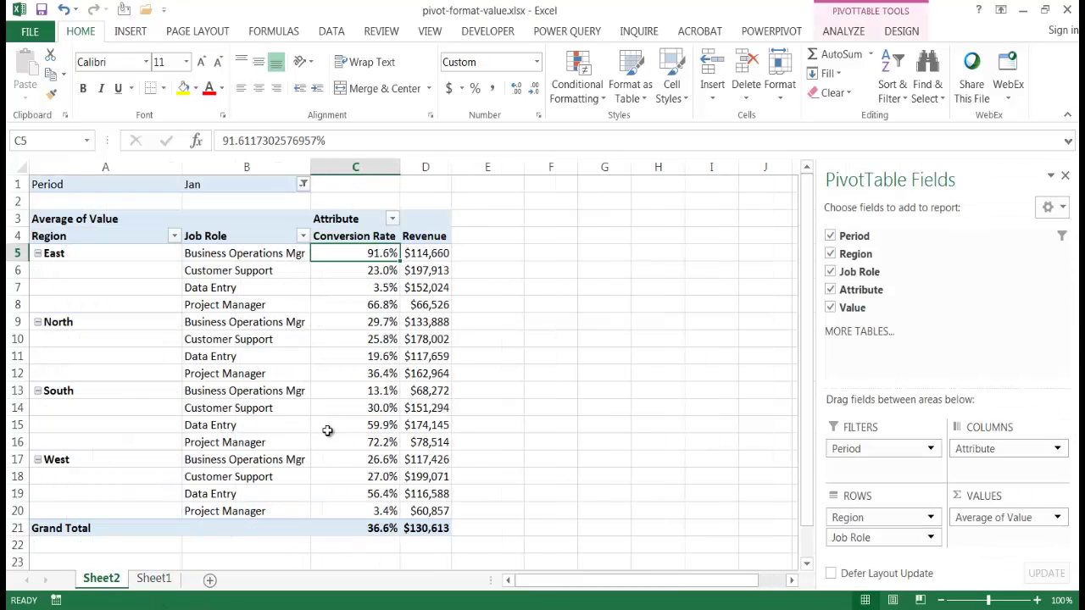
left_click(359, 308)
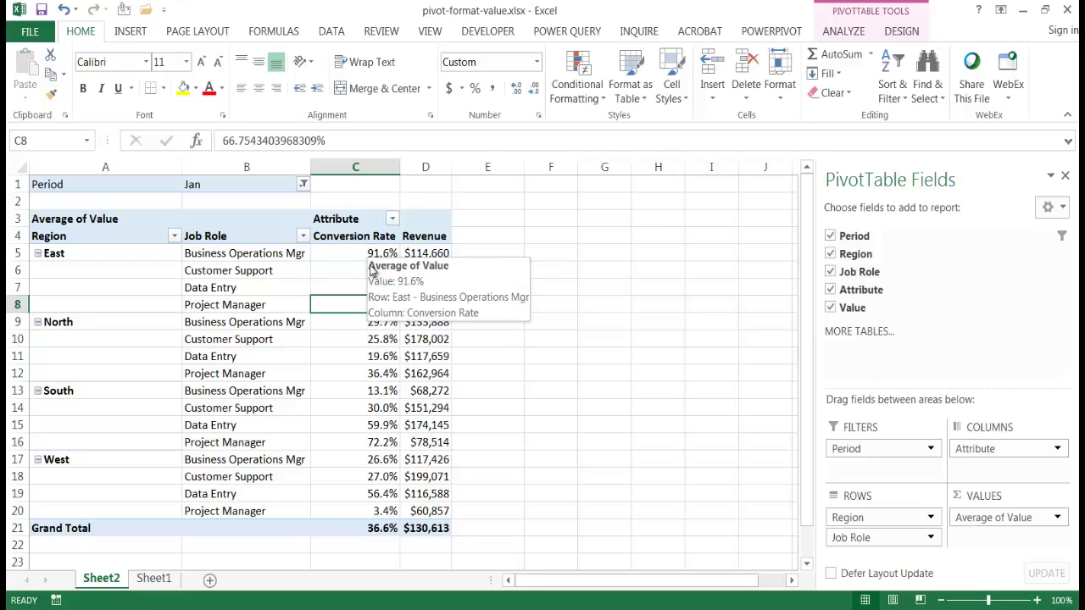
left_click(355, 270)
left_click(426, 275)
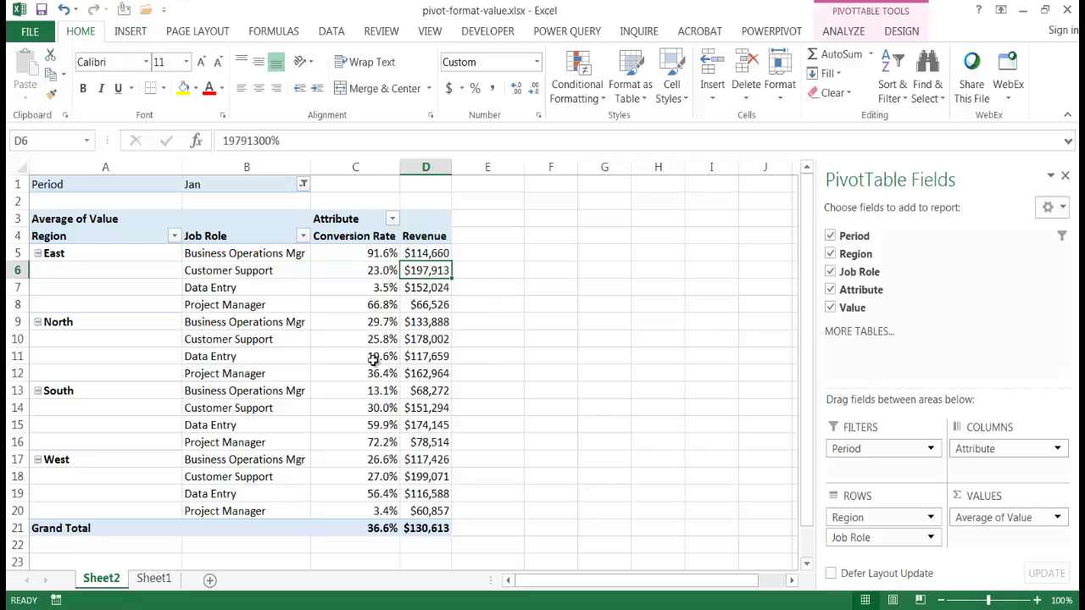
mouse_move(379, 317)
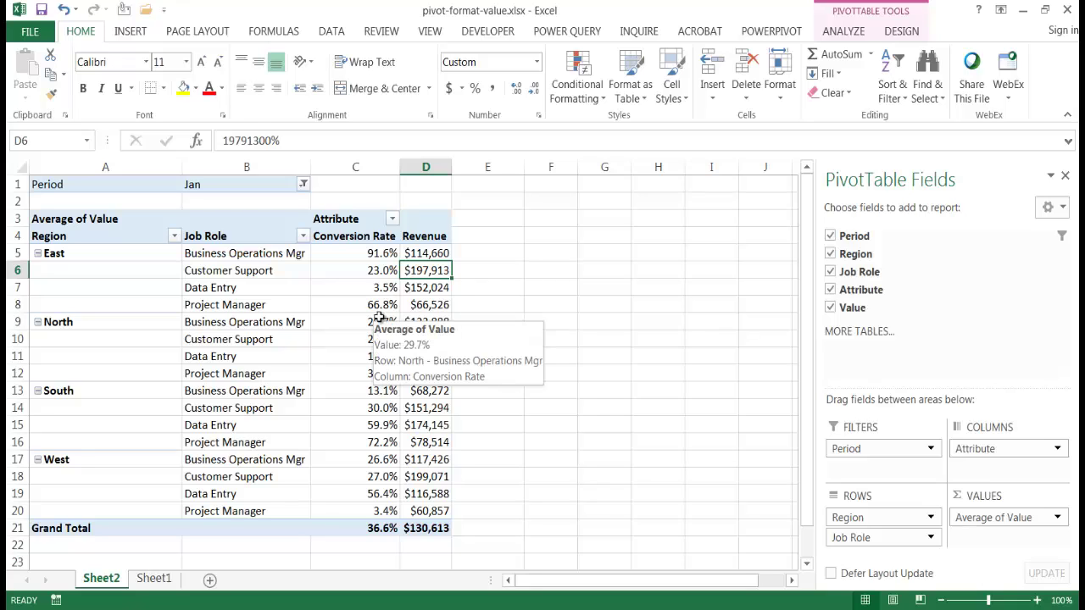